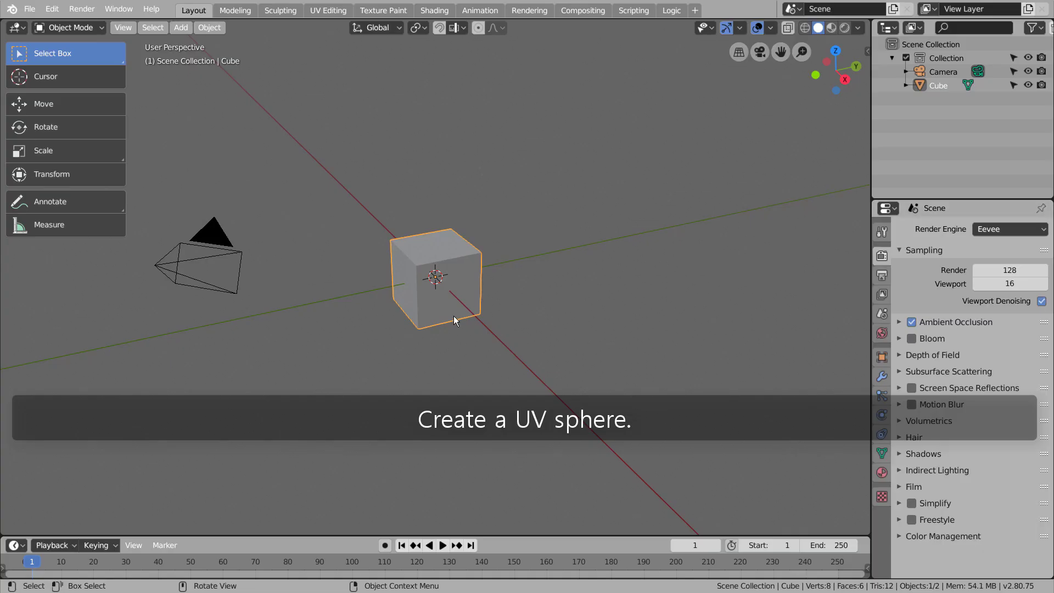
# Replace the default cube with a UV sphere
pyautogui.press('x')
pyautogui.click(447, 306)
pyautogui.hotkey('shift', 'a')
pyautogui.moveTo(447, 305)
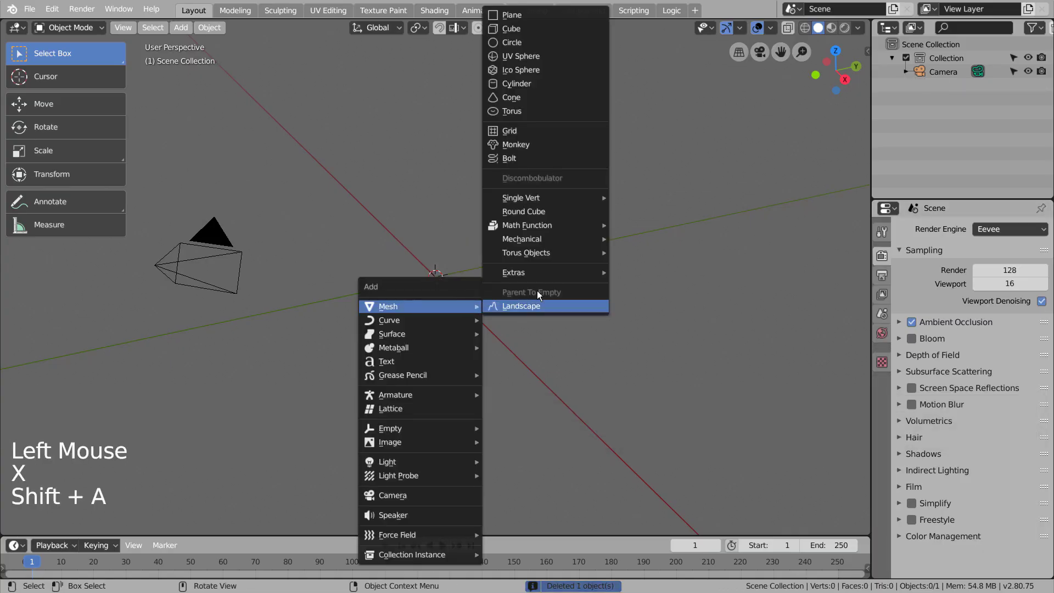
pyautogui.click(556, 56)
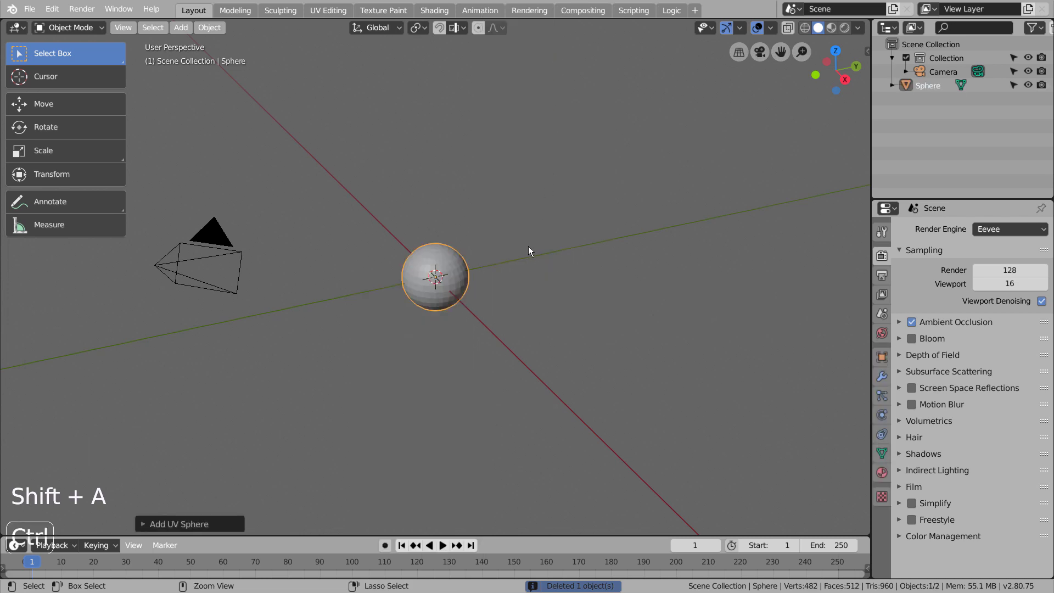
# Give the sphere a level-3 subdivision surface and smooth shading
pyautogui.hotkey('ctrl', '3')
pyautogui.rightClick(454, 262)
pyautogui.click(454, 262)
pyautogui.scroll(5, 451, 277)
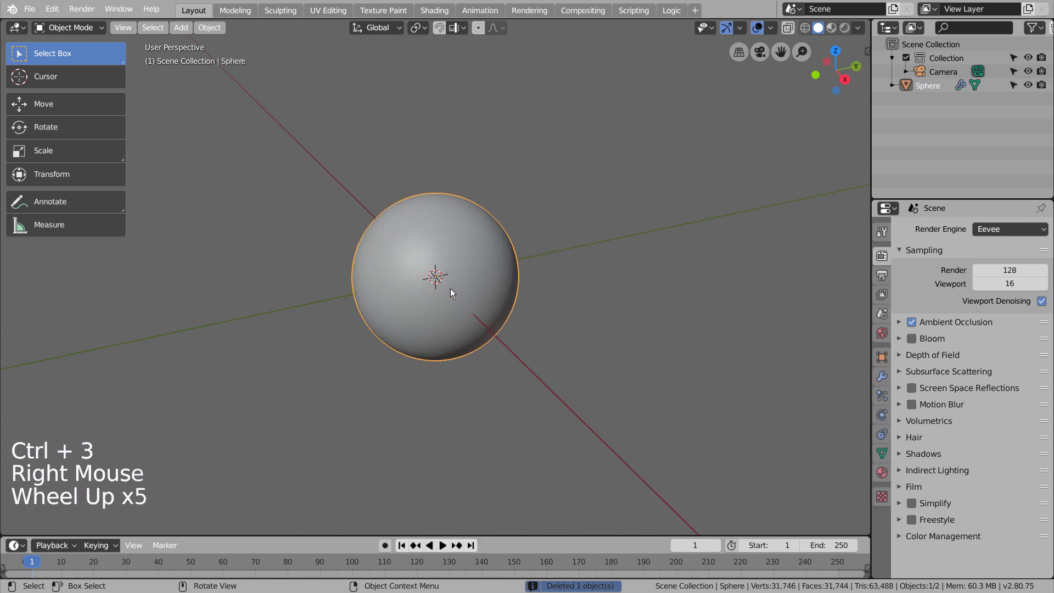
pyautogui.scroll(3, 450, 293)
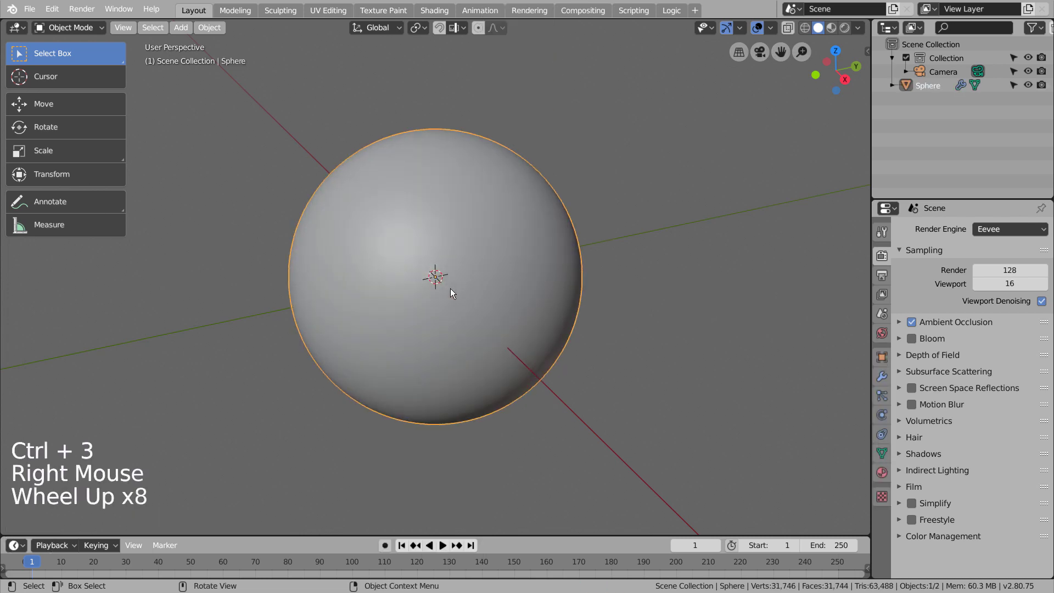
# Create a new Principled material for the sphere in the Shading workspace
pyautogui.click(443, 12)
pyautogui.click(560, 345)
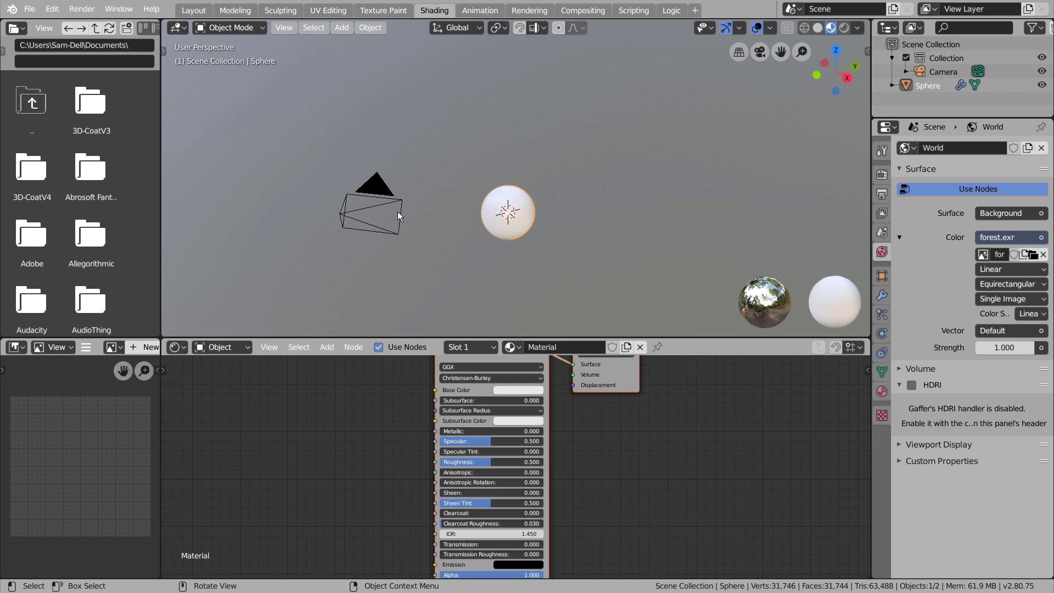
pyautogui.click(194, 11)
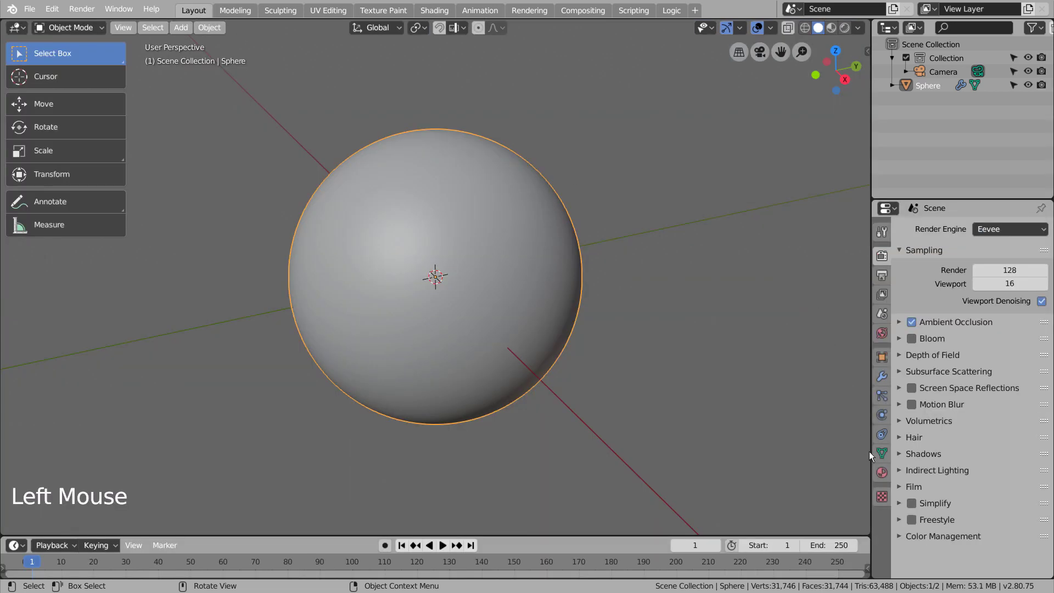
# Back in Layout, create a new texture and set its type to Voronoi
pyautogui.click(881, 497)
pyautogui.click(992, 250)
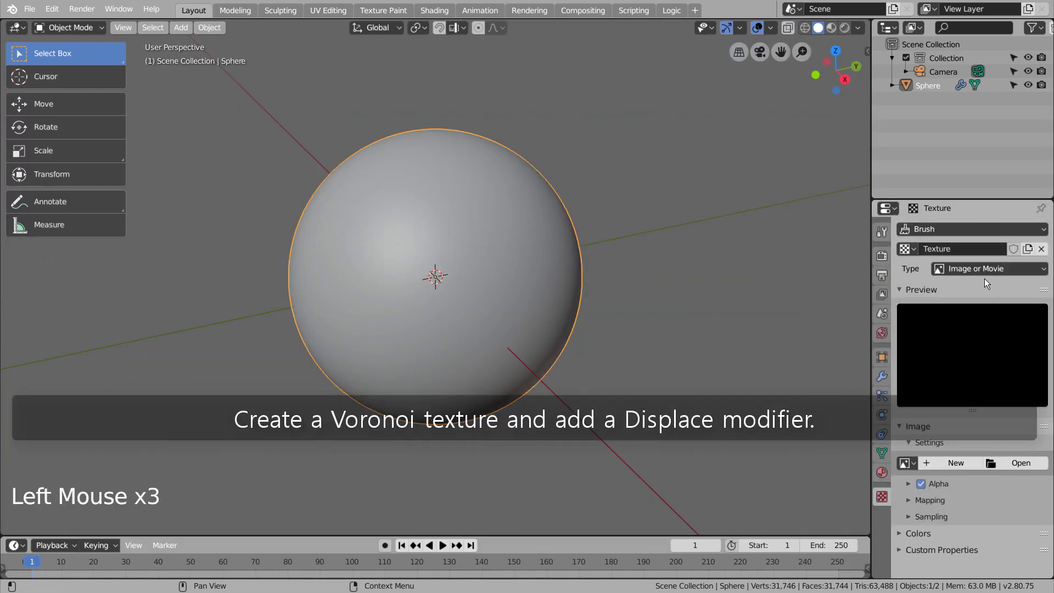
pyautogui.click(985, 268)
pyautogui.click(966, 432)
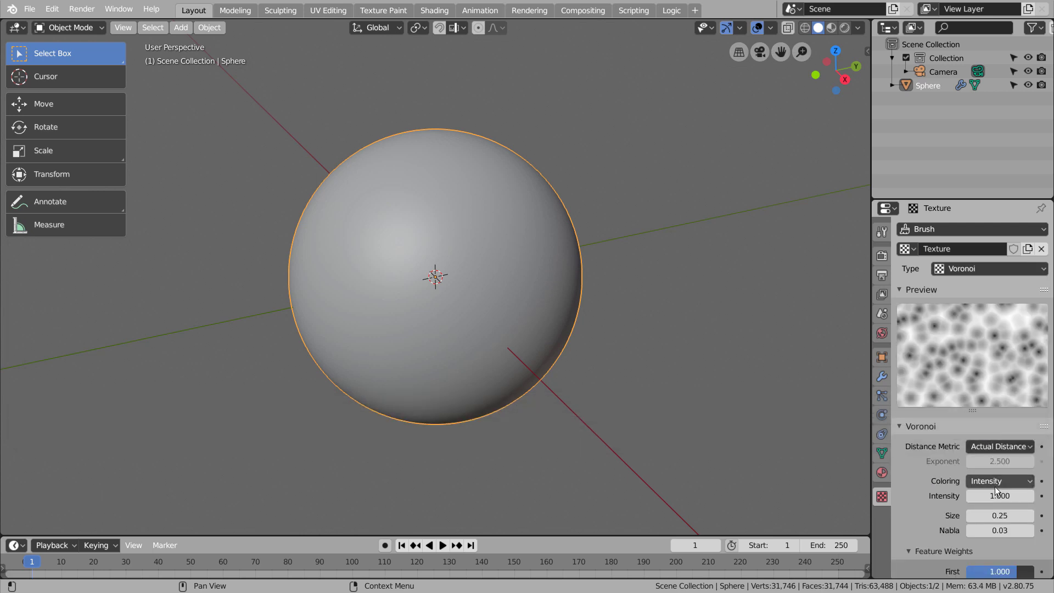
pyautogui.scroll(-4, 998, 518)
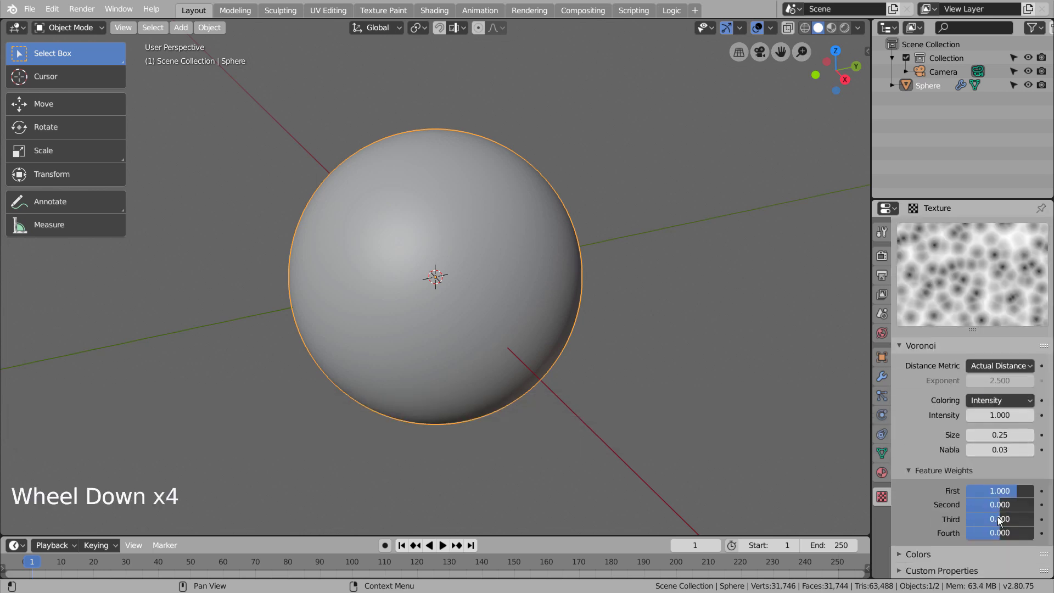
pyautogui.click(881, 375)
# Add a Displace modifier that uses the Voronoi texture at strength 0.25
pyautogui.moveTo(955, 231); pyautogui.dragTo(841, 306)
pyautogui.click(915, 431)
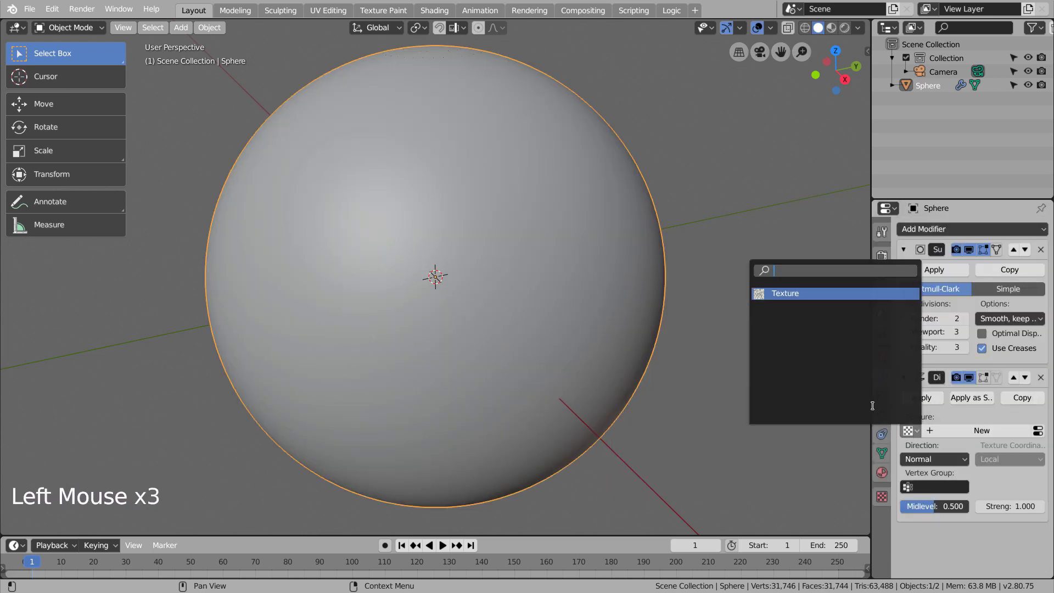
pyautogui.click(807, 299)
pyautogui.scroll(2, 559, 304)
pyautogui.scroll(-2, 559, 305)
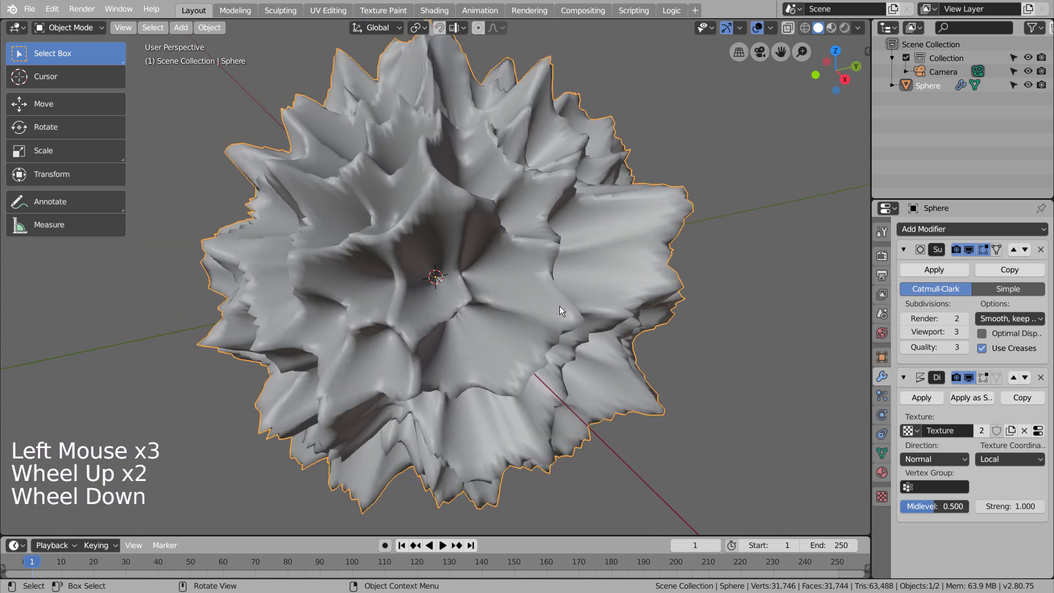
pyautogui.click(1010, 506)
pyautogui.write('0.25')
pyautogui.press('Return')
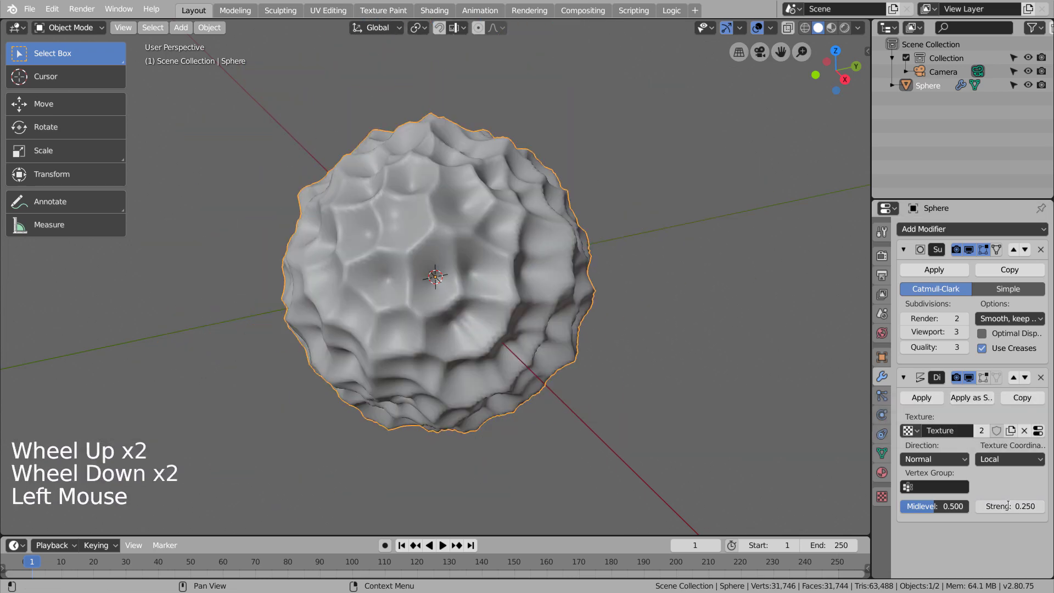
pyautogui.moveTo(503, 337); pyautogui.dragTo(657, 301, button='middle')
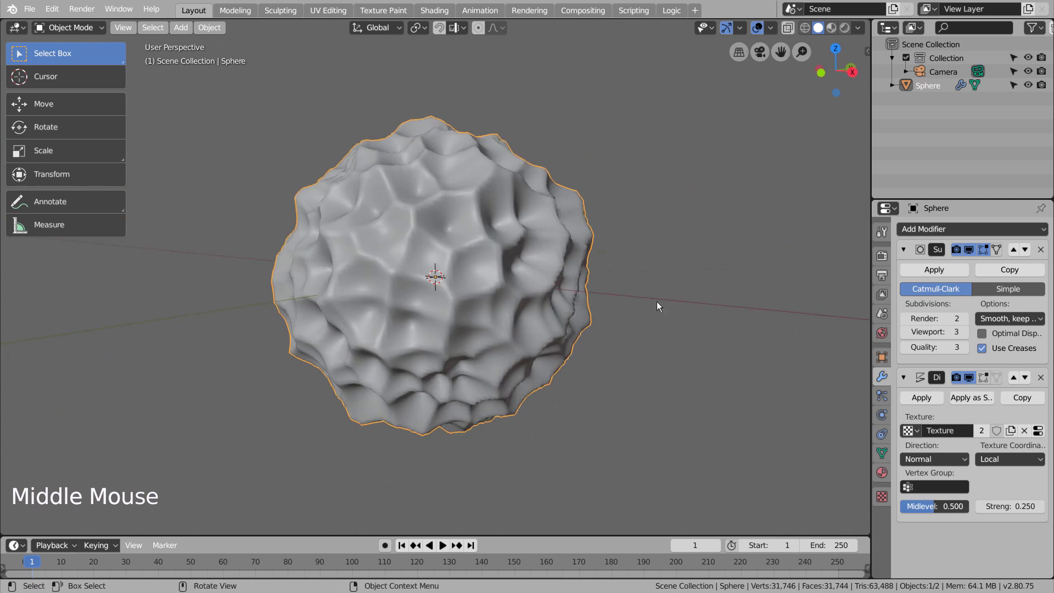
# Set the Voronoi feature weights to -0.873, 0.571, 0.063 and 0.032
pyautogui.click(882, 497)
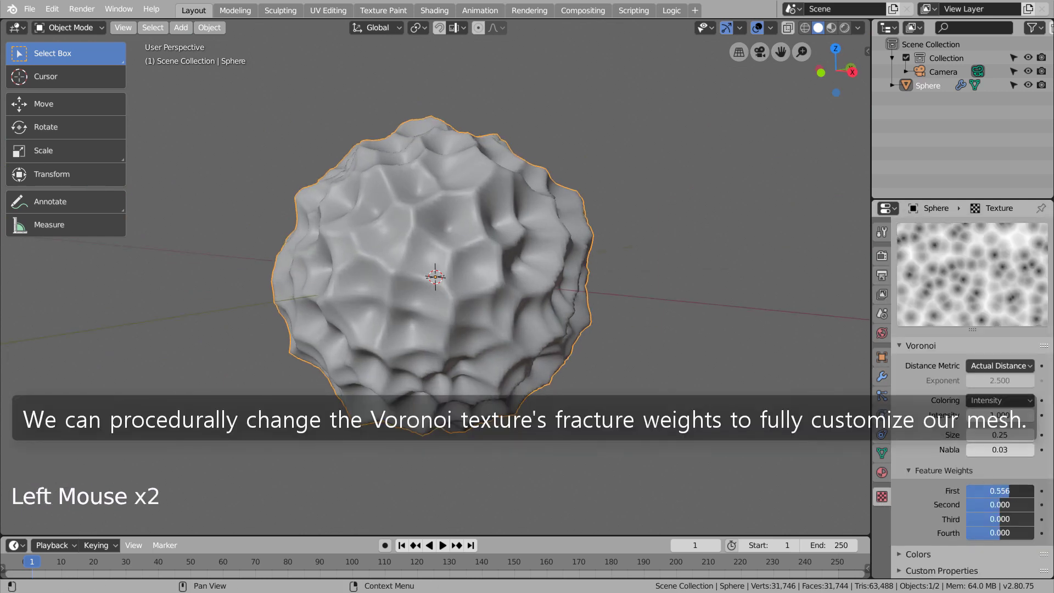
pyautogui.moveTo(989, 491); pyautogui.dragTo(1003, 535)
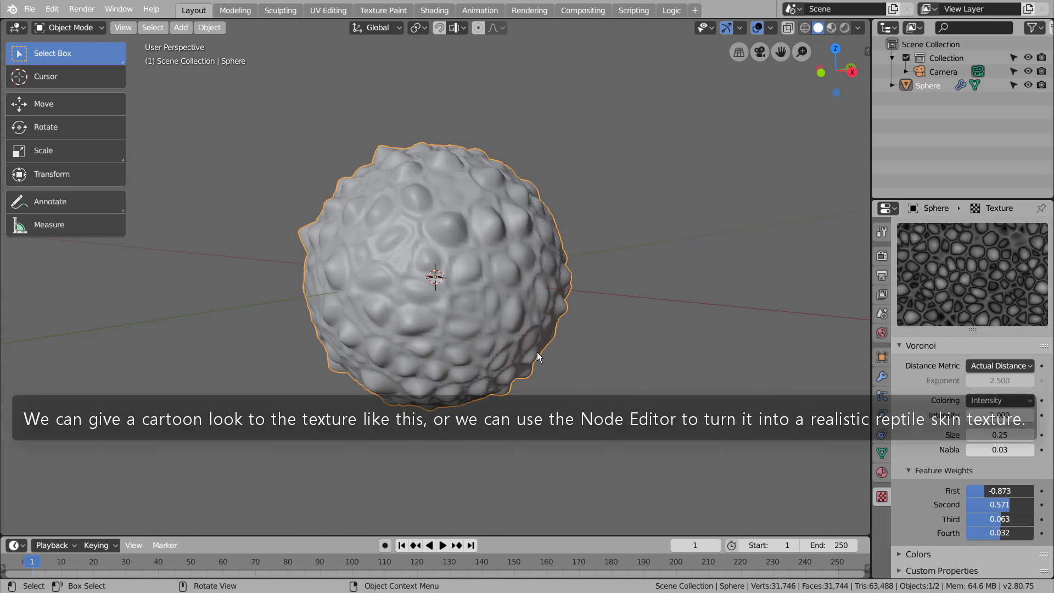
pyautogui.moveTo(537, 351); pyautogui.dragTo(588, 348, button='middle')
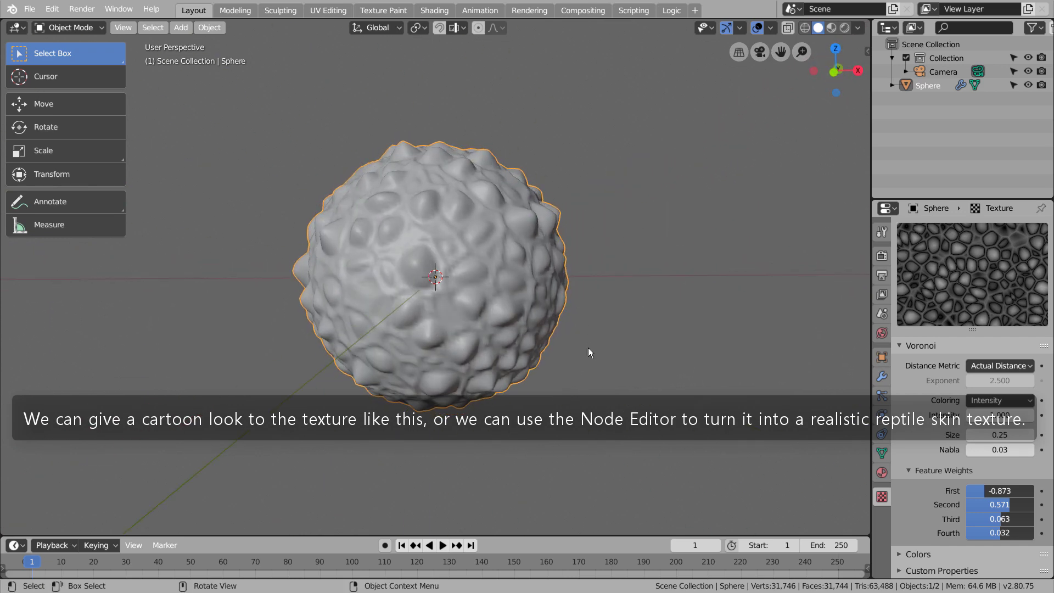
# Frame the sphere's material nodes in Shading, removing an accidentally added Ambient Occlusion node
pyautogui.click(428, 10)
pyautogui.scroll(-4, 483, 379)
pyautogui.moveTo(466, 381)
pyautogui.keyDown('shift'); pyautogui.mouseDown(button='middle')
pyautogui.moveTo(483, 406)
pyautogui.moveTo(472, 396)
pyautogui.mouseUp(button='middle'); pyautogui.keyUp('shift')
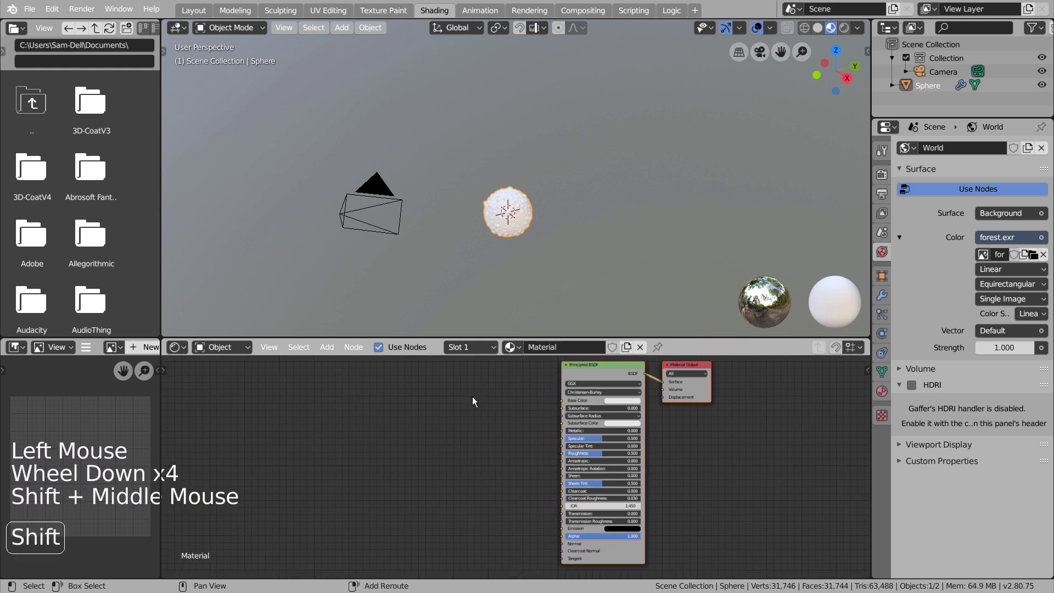
pyautogui.hotkey('shift', 'a')
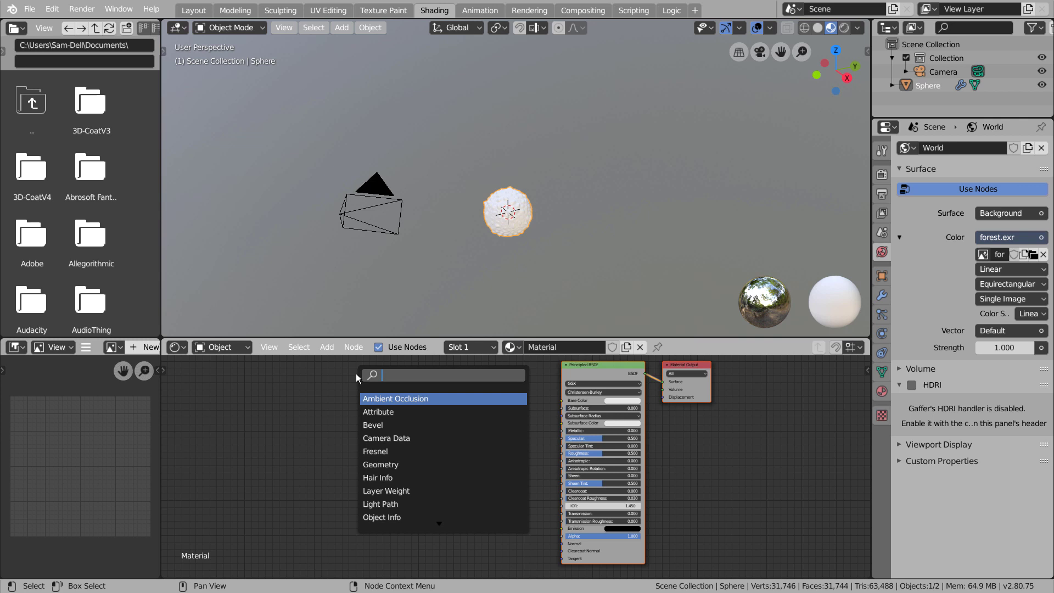
pyautogui.write('vor')
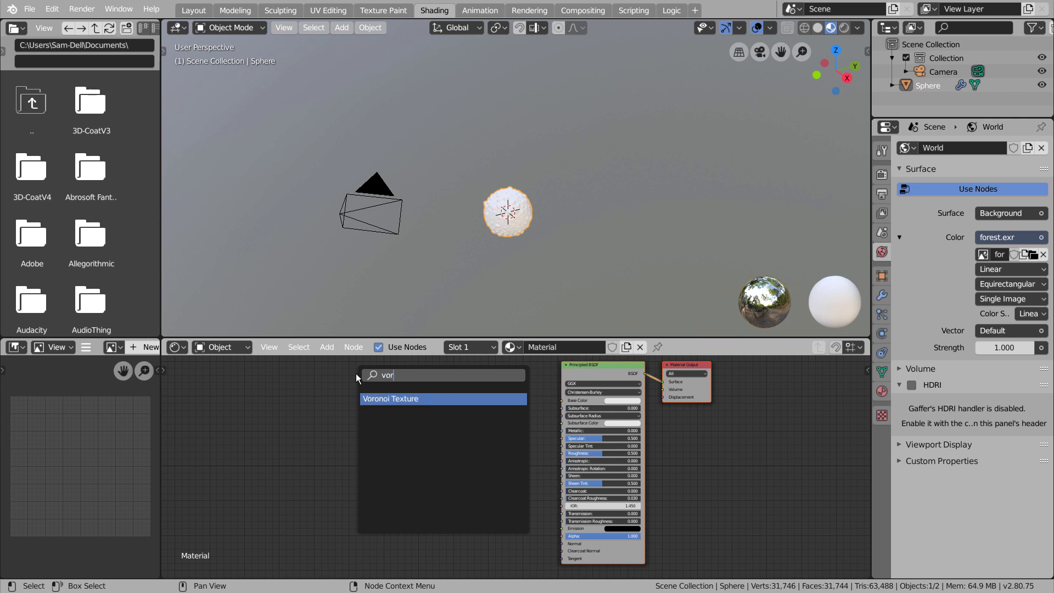
pyautogui.press('BackSpace')
pyautogui.press('BackSpace')
pyautogui.press('BackSpace')
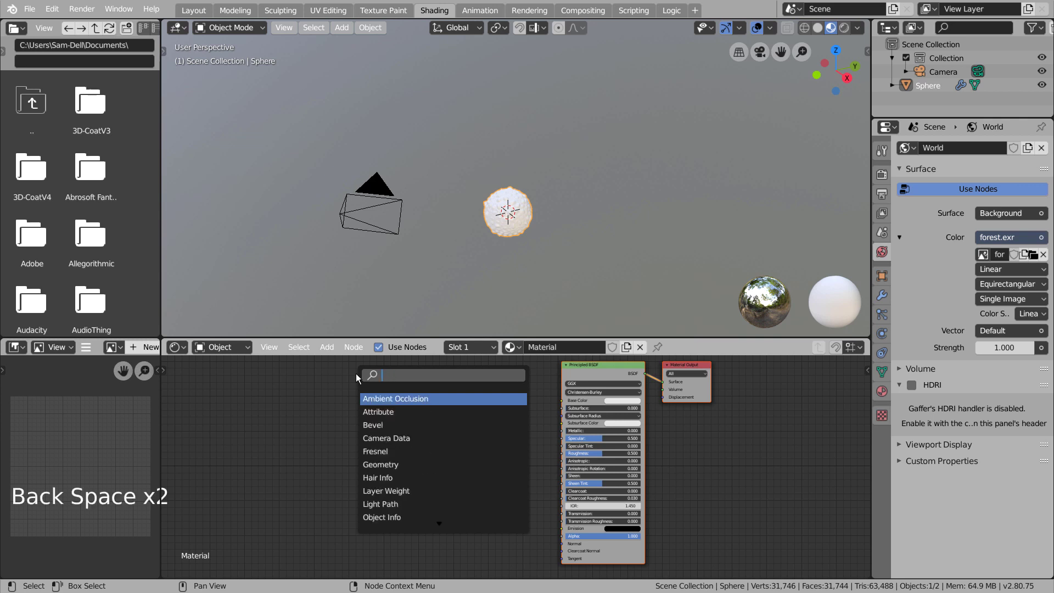
pyautogui.press('Return')
pyautogui.click(400, 385)
pyautogui.press('x')
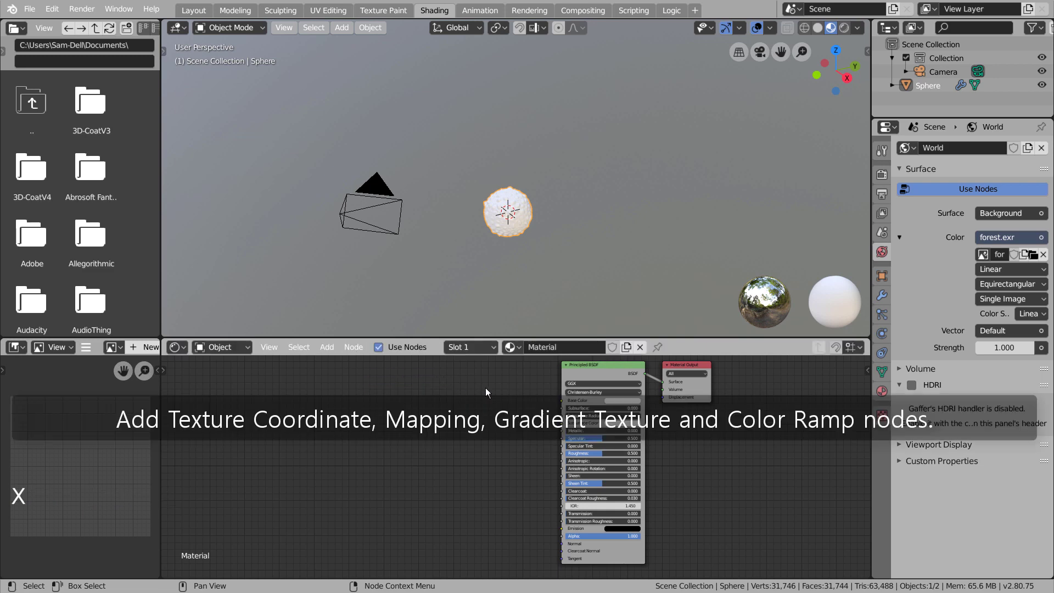
# Add Texture Coordinate and Mapping nodes to the Principled BSDF, deleting the Image Texture
pyautogui.click(598, 372)
pyautogui.hotkey('ctrl', 't')
pyautogui.moveTo(424, 443); pyautogui.dragTo(291, 387)
pyautogui.press('x')
pyautogui.hotkey('ctrl', 'z')
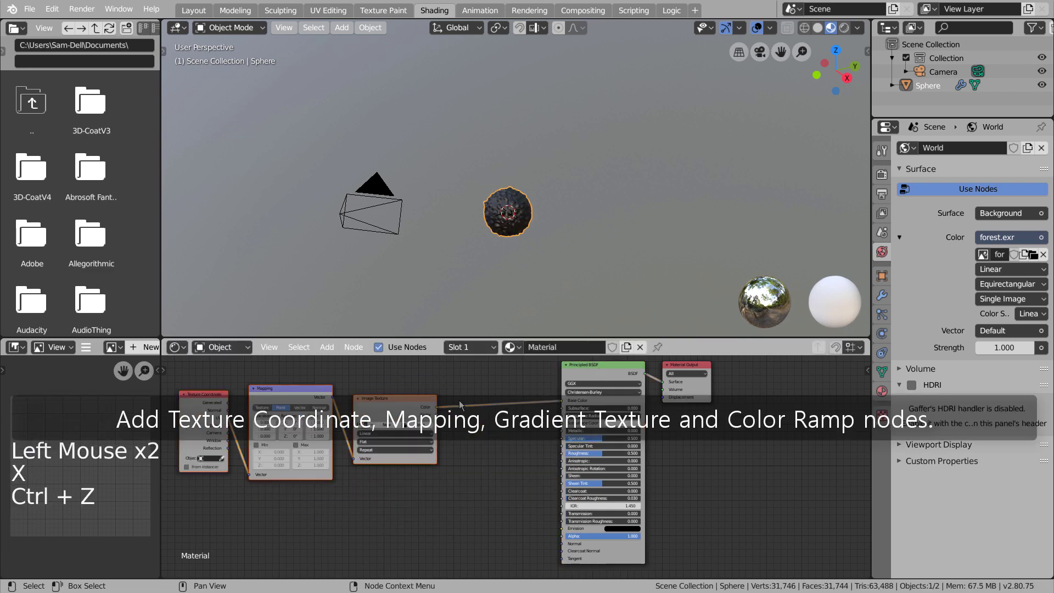
pyautogui.click(411, 396)
pyautogui.press('x')
pyautogui.click(472, 400)
# Add a ColorRamp and a Gradient Texture node left of the Principled BSDF
pyautogui.hotkey('shift', 'a')
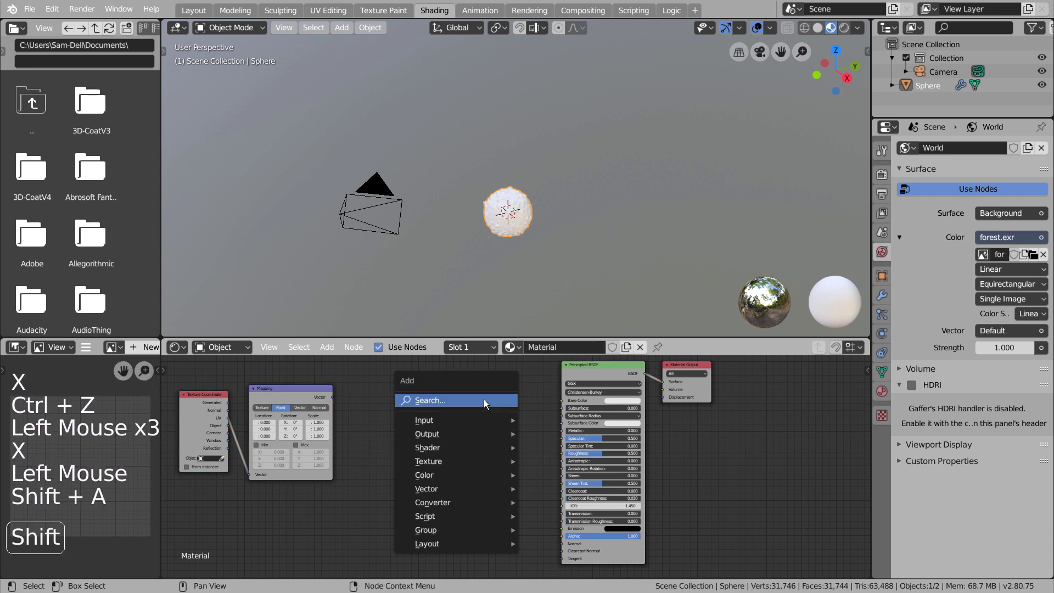
pyautogui.click(483, 400)
pyautogui.write('colorr')
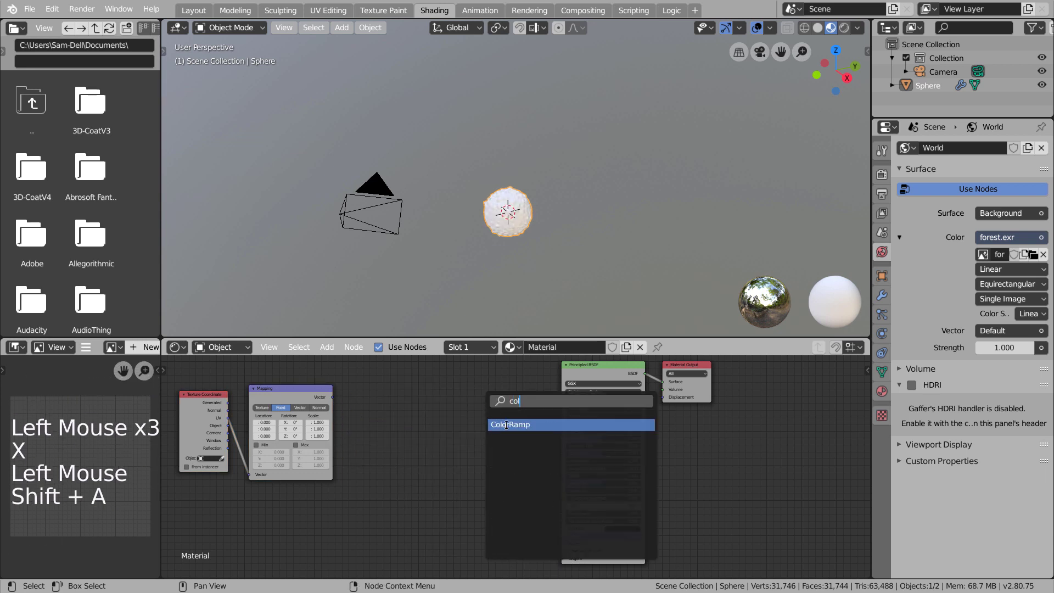
pyautogui.press('Return')
pyautogui.click(453, 387)
pyautogui.click(376, 381)
pyautogui.hotkey('shift', 'a')
pyautogui.click(375, 375)
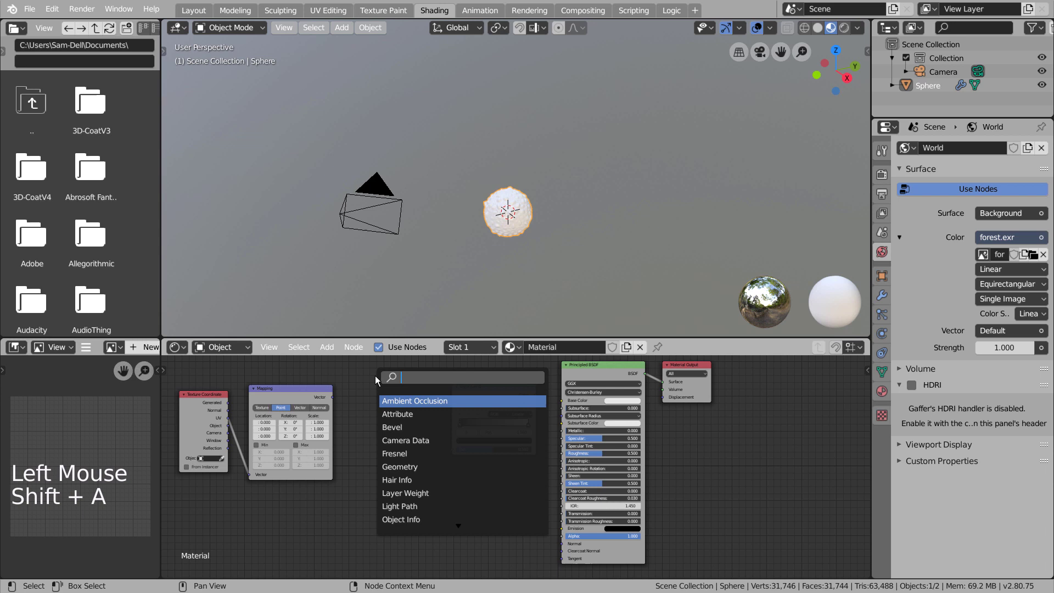
pyautogui.write('gra')
pyautogui.press('Return')
pyautogui.click(336, 397)
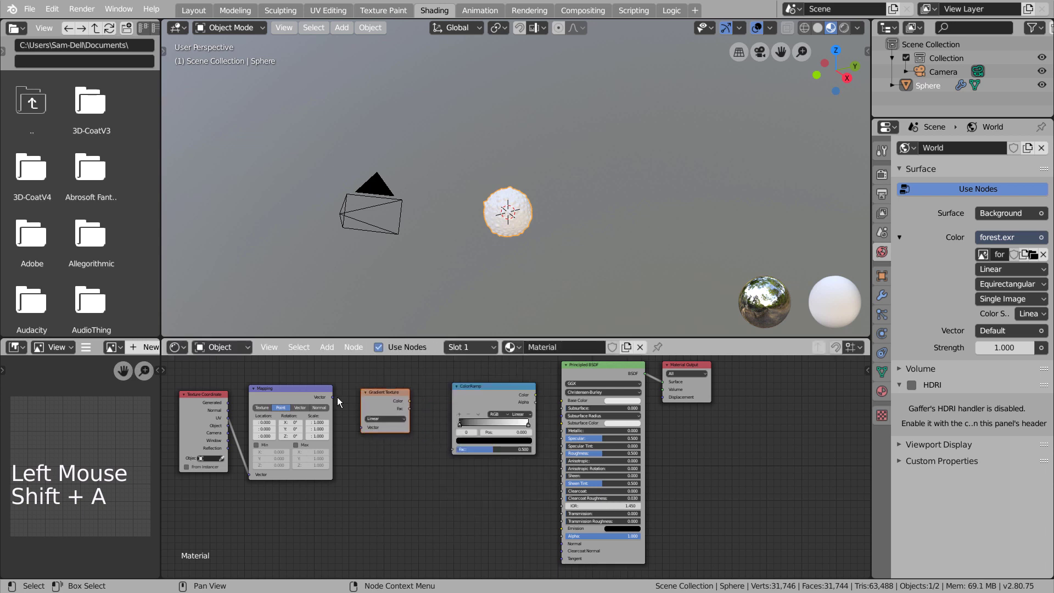
# Wire Mapping into Gradient Texture, Gradient into ColorRamp Fac, and ColorRamp into Base Color
pyautogui.moveTo(334, 396); pyautogui.dragTo(364, 427)
pyautogui.moveTo(409, 401); pyautogui.dragTo(453, 449)
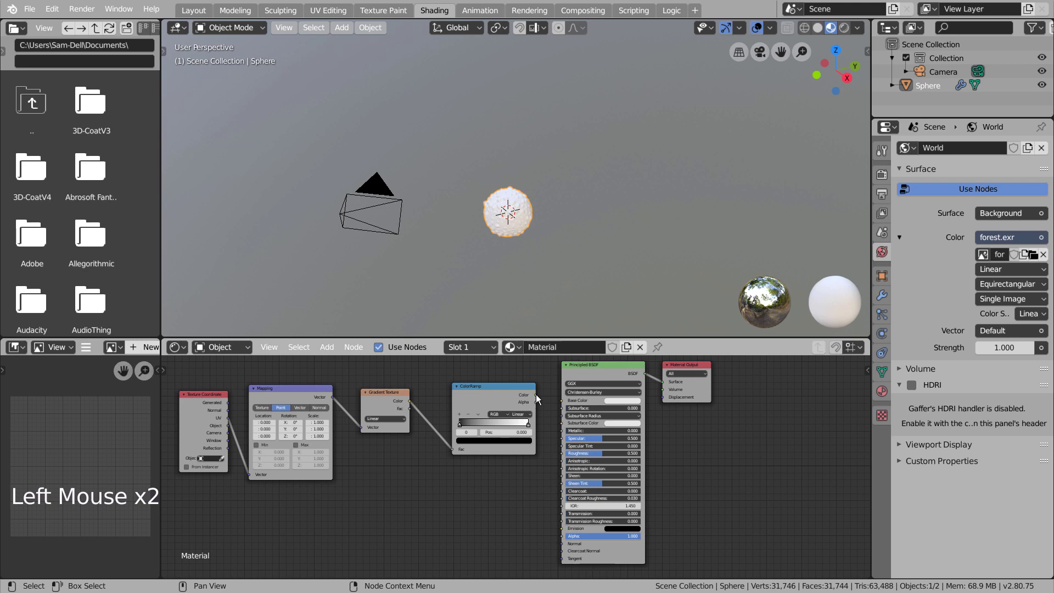
pyautogui.moveTo(536, 395); pyautogui.dragTo(562, 401)
pyautogui.scroll(8, 558, 270)
pyautogui.keyDown('shift'); pyautogui.moveTo(542, 251); pyautogui.dragTo(545, 241, button='middle'); pyautogui.keyUp('shift')
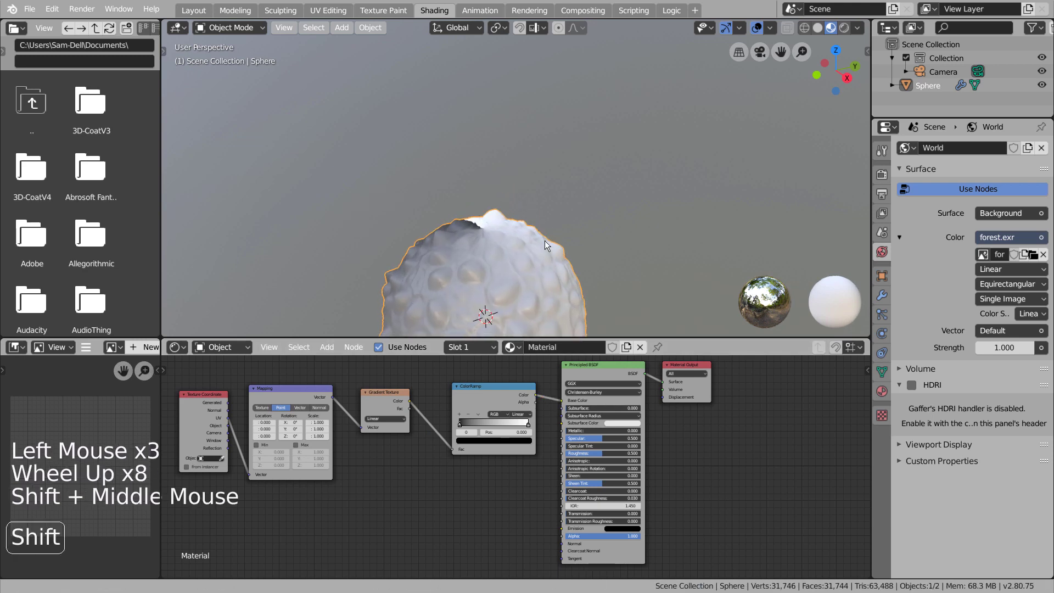
pyautogui.scroll(3, 539, 194)
pyautogui.keyDown('shift'); pyautogui.moveTo(539, 194); pyautogui.dragTo(294, 304, button='middle'); pyautogui.keyUp('shift')
pyautogui.scroll(-2, 559, 199)
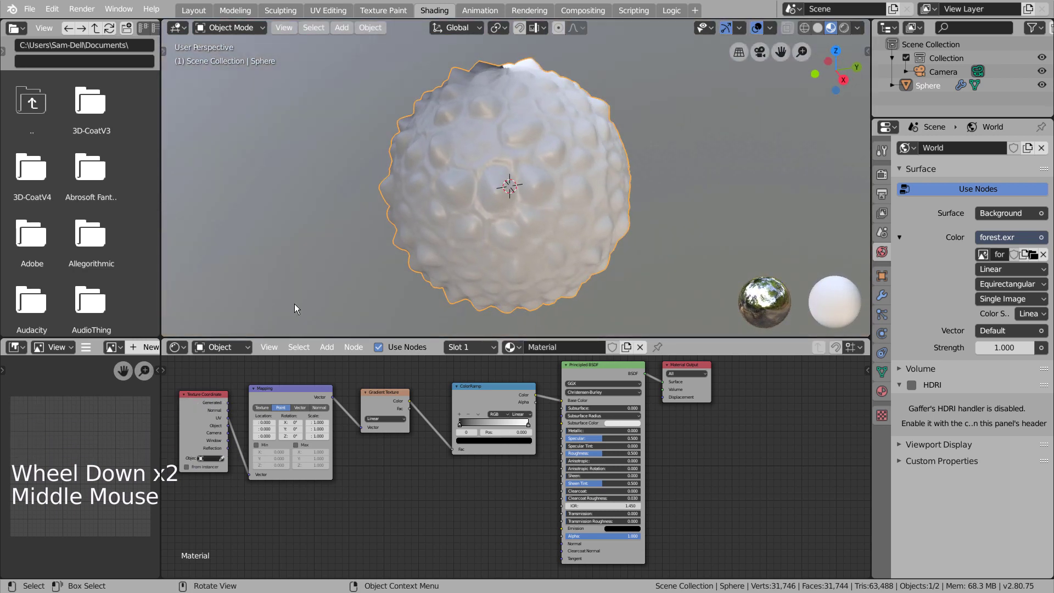
# Change the Gradient Texture type from Linear to Spherical
pyautogui.click(386, 418)
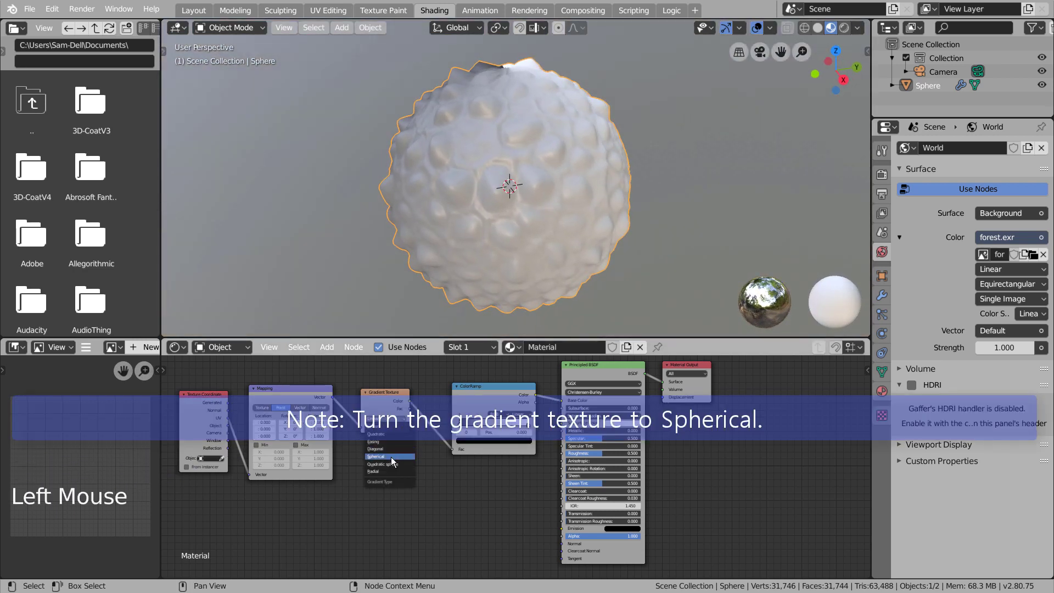
pyautogui.click(391, 457)
pyautogui.scroll(7, 378, 439)
pyautogui.moveTo(375, 435)
pyautogui.keyDown('shift'); pyautogui.mouseDown(button='middle')
pyautogui.moveTo(455, 456)
pyautogui.moveTo(457, 445)
pyautogui.mouseUp(button='middle'); pyautogui.keyUp('shift')
pyautogui.moveTo(511, 241); pyautogui.dragTo(661, 236, button='middle')
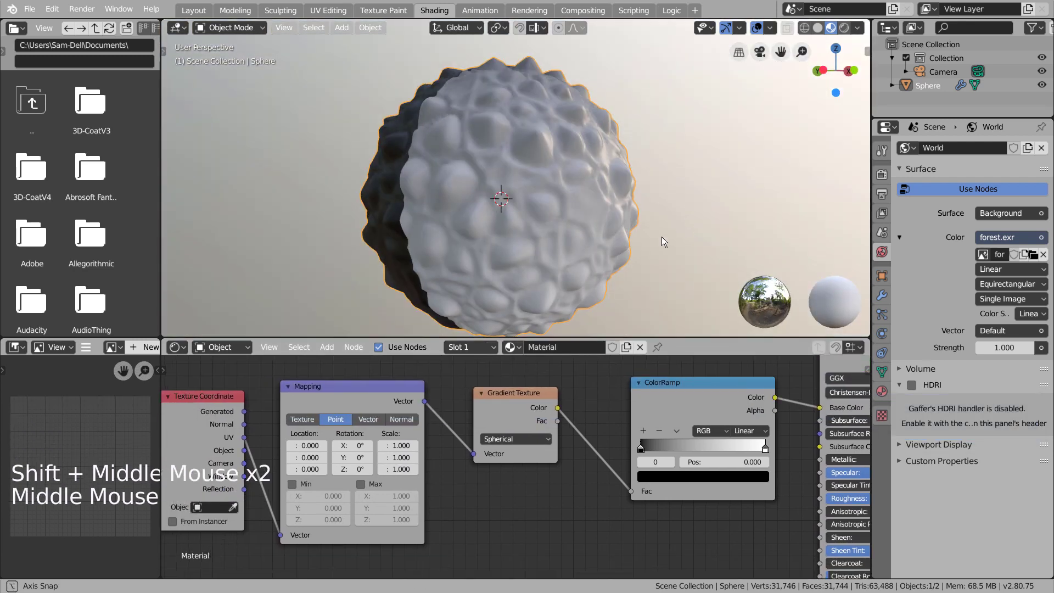
# Feed Object coordinates into the Mapping node and set its Location Z to 0.350
pyautogui.moveTo(310, 469); pyautogui.dragTo(385, 469)
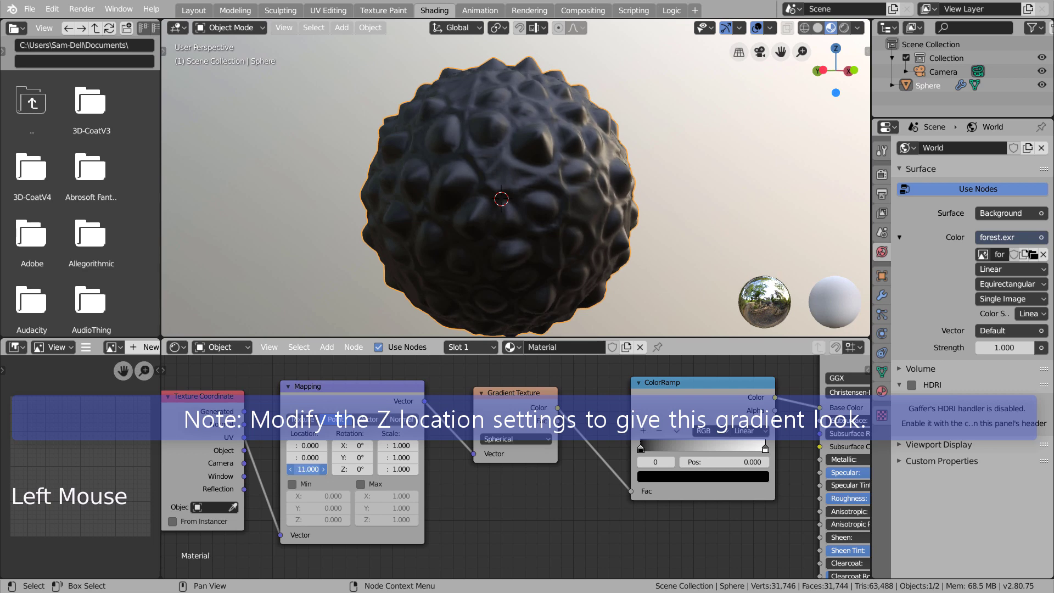
pyautogui.moveTo(310, 469)
pyautogui.keyDown('shift'); pyautogui.mouseDown()
pyautogui.moveTo(280, 469)
pyautogui.moveTo(329, 469)
pyautogui.mouseUp(); pyautogui.keyUp('shift')
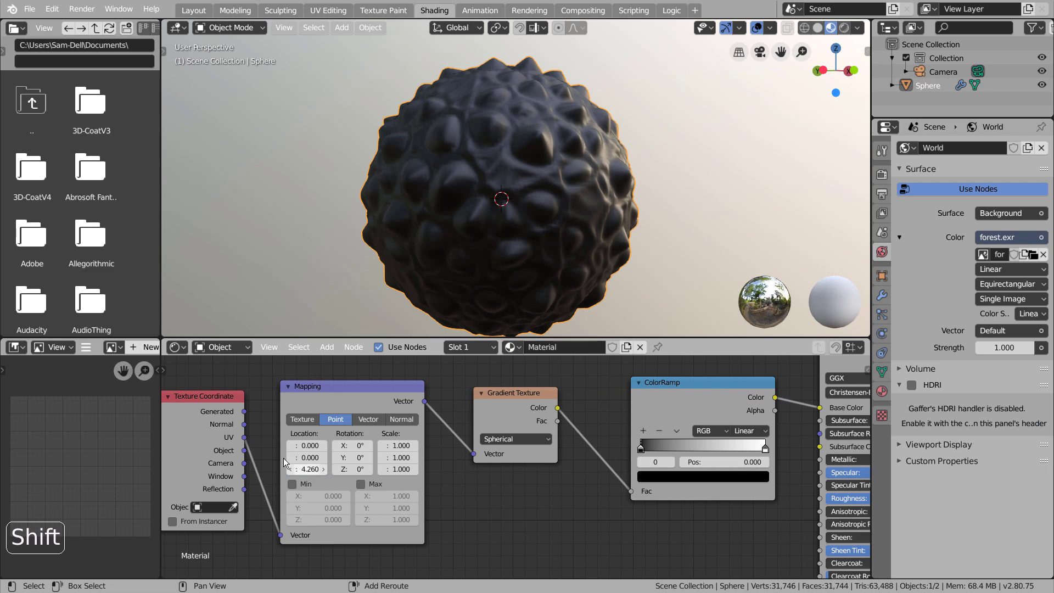
pyautogui.moveTo(245, 450); pyautogui.dragTo(268, 475)
pyautogui.moveTo(276, 533); pyautogui.dragTo(280, 535)
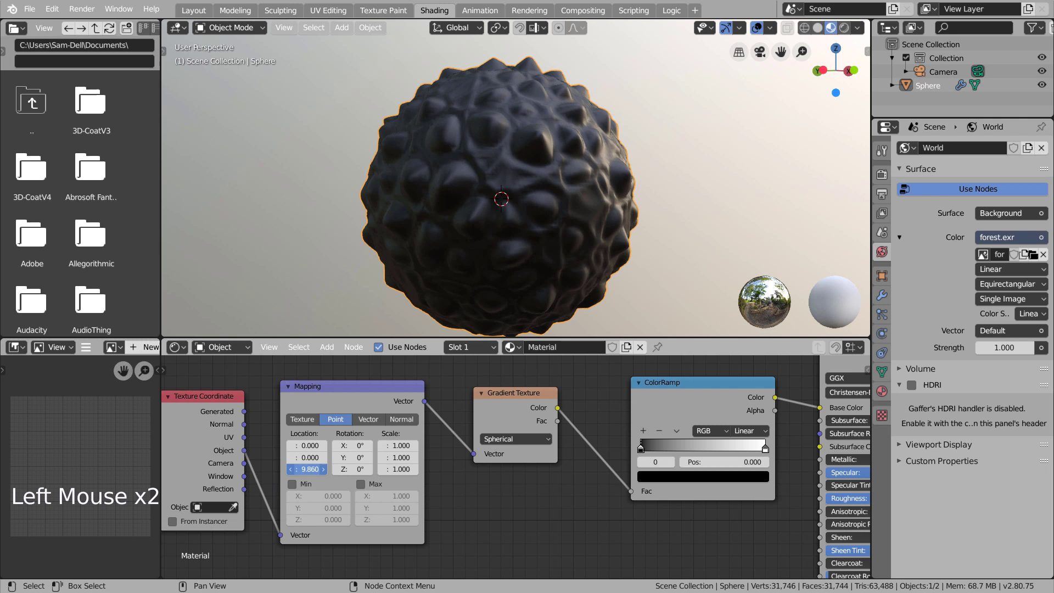
pyautogui.moveTo(307, 468)
pyautogui.mouseDown()
pyautogui.moveTo(285, 469)
pyautogui.moveTo(329, 468)
pyautogui.moveTo(302, 468)
pyautogui.mouseUp()
pyautogui.moveTo(557, 276); pyautogui.dragTo(410, 271, button='middle')
pyautogui.press('shift')
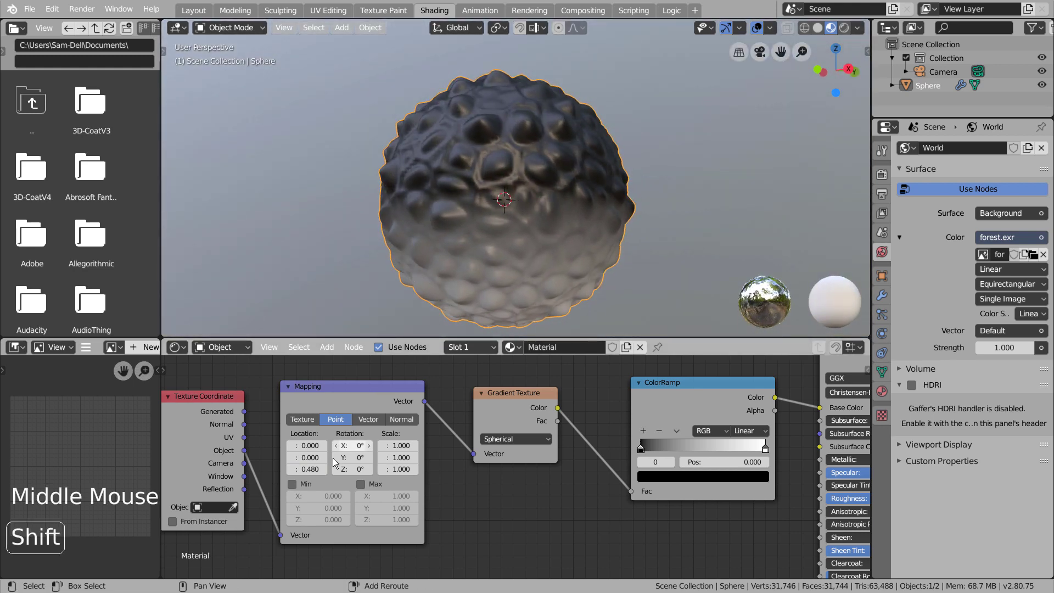
pyautogui.keyDown('shift'); pyautogui.moveTo(311, 473); pyautogui.dragTo(305, 473); pyautogui.keyUp('shift')
pyautogui.click(463, 252)
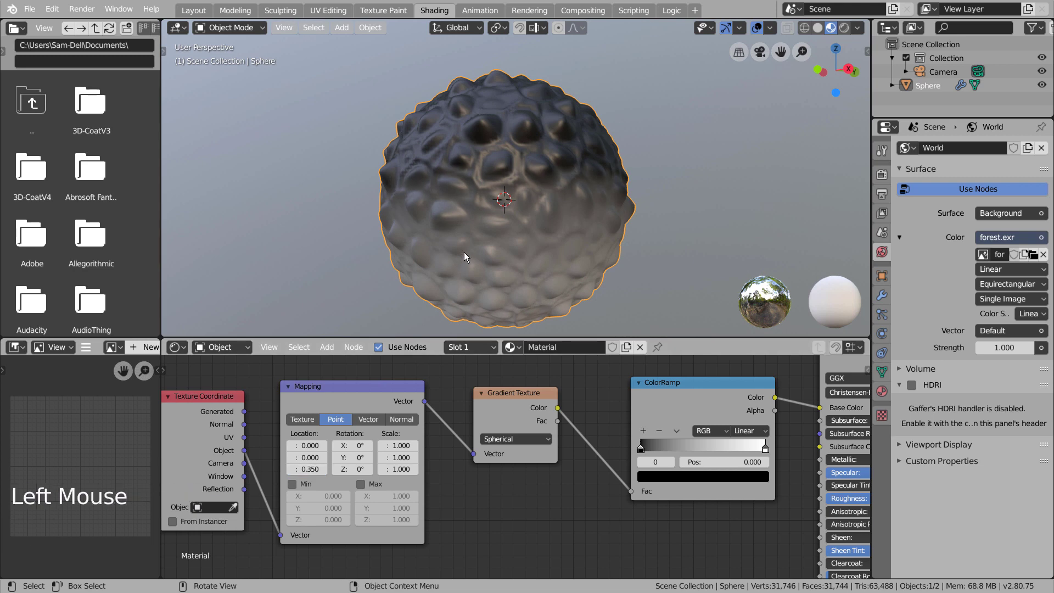
pyautogui.moveTo(463, 252); pyautogui.dragTo(461, 285, button='middle')
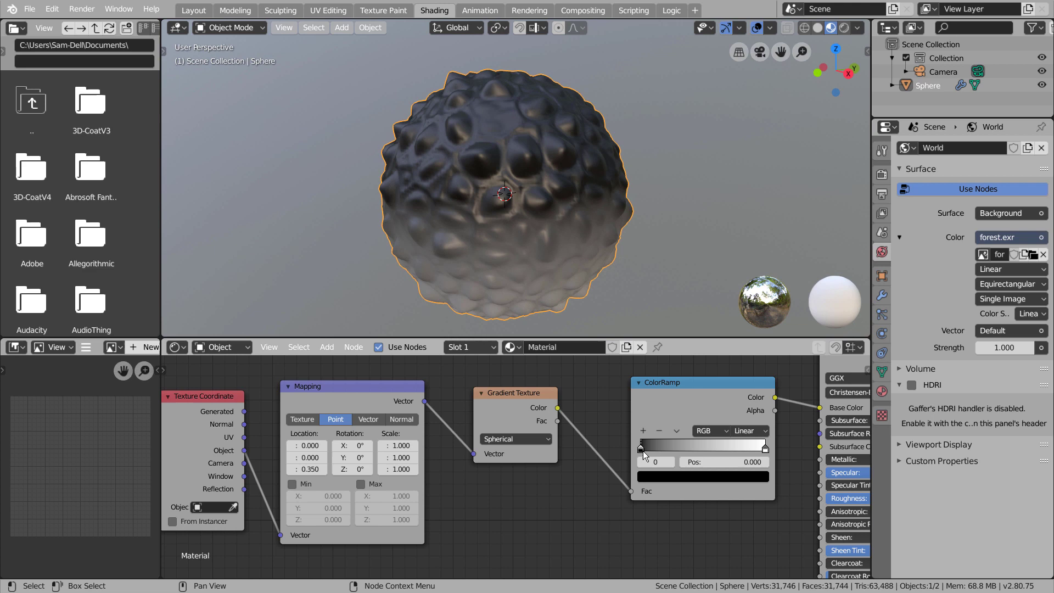
# Make the ColorRamp's dark left stop green
pyautogui.click(660, 477)
pyautogui.click(662, 477)
pyautogui.click(741, 360)
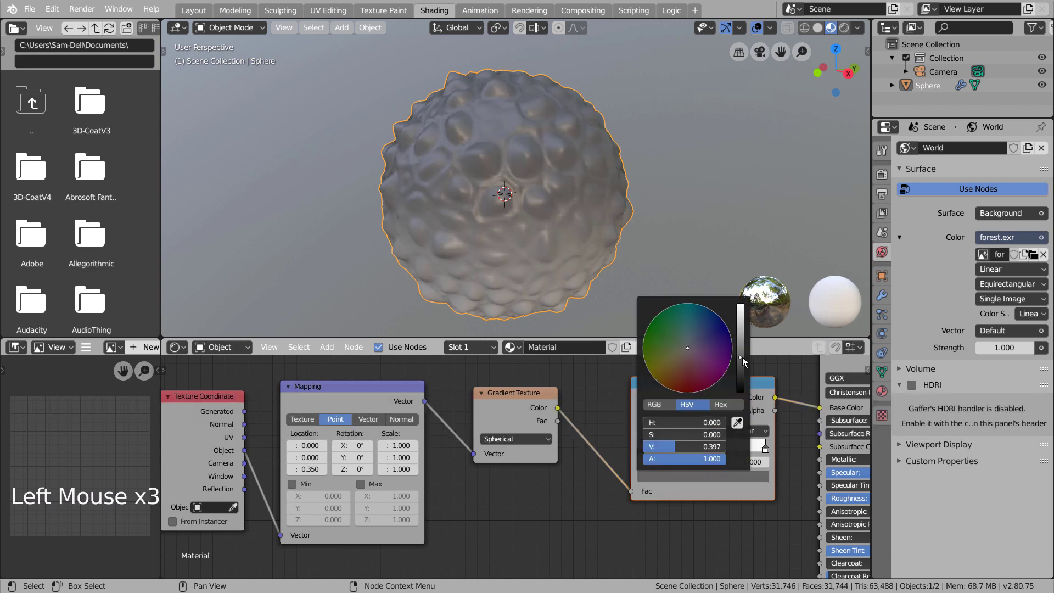
pyautogui.moveTo(664, 343); pyautogui.dragTo(642, 345)
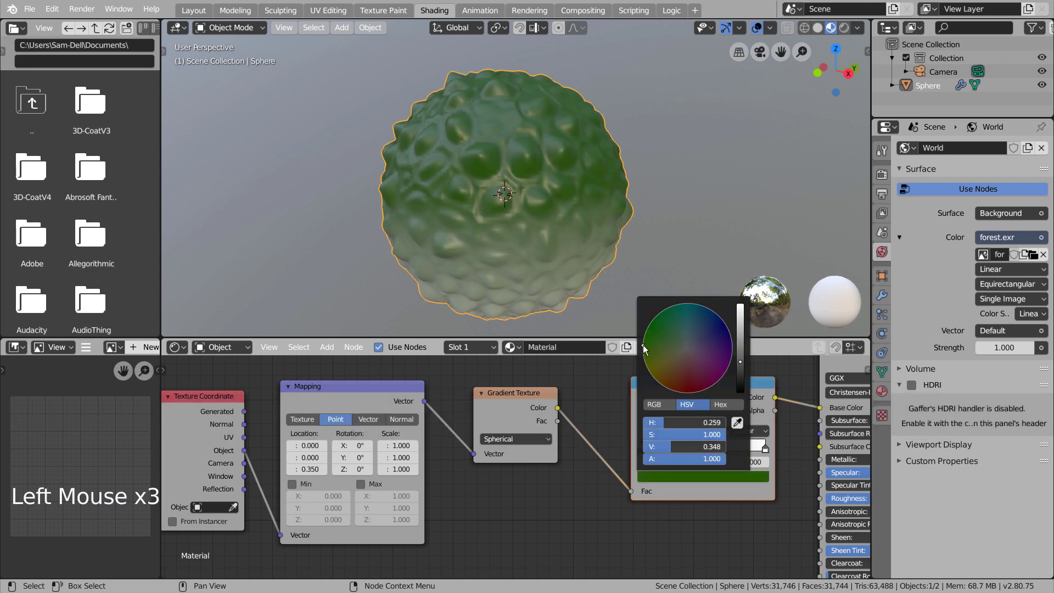
pyautogui.moveTo(740, 360)
pyautogui.mouseDown()
pyautogui.moveTo(740, 382)
pyautogui.moveTo(740, 336)
pyautogui.moveTo(740, 351)
pyautogui.mouseUp()
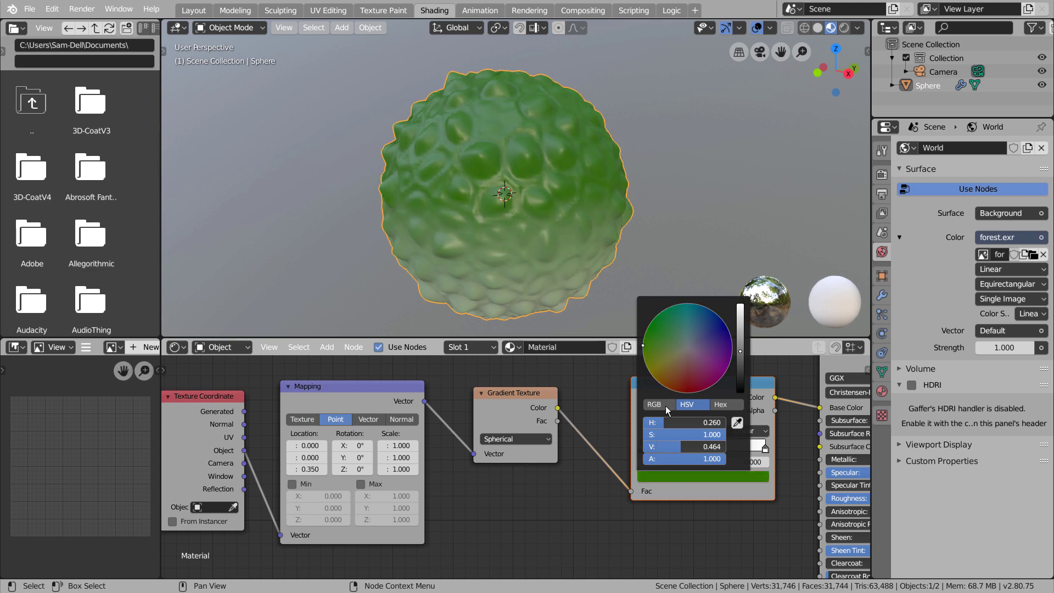
pyautogui.moveTo(505, 260); pyautogui.dragTo(595, 242, button='middle')
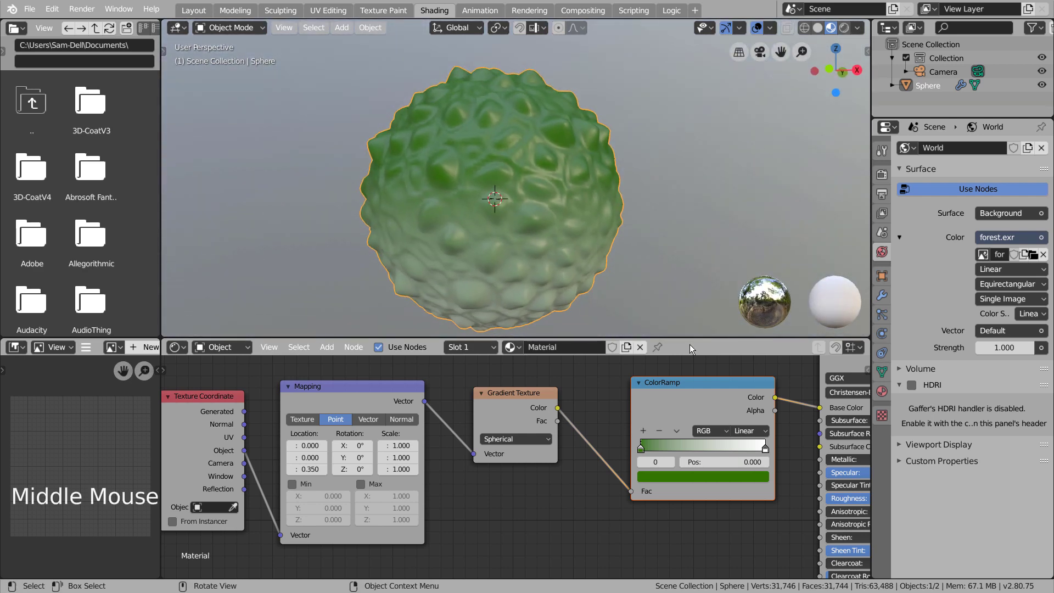
# Make the white right-hand stop a full-brightness yellow-orange
pyautogui.click(766, 449)
pyautogui.click(751, 485)
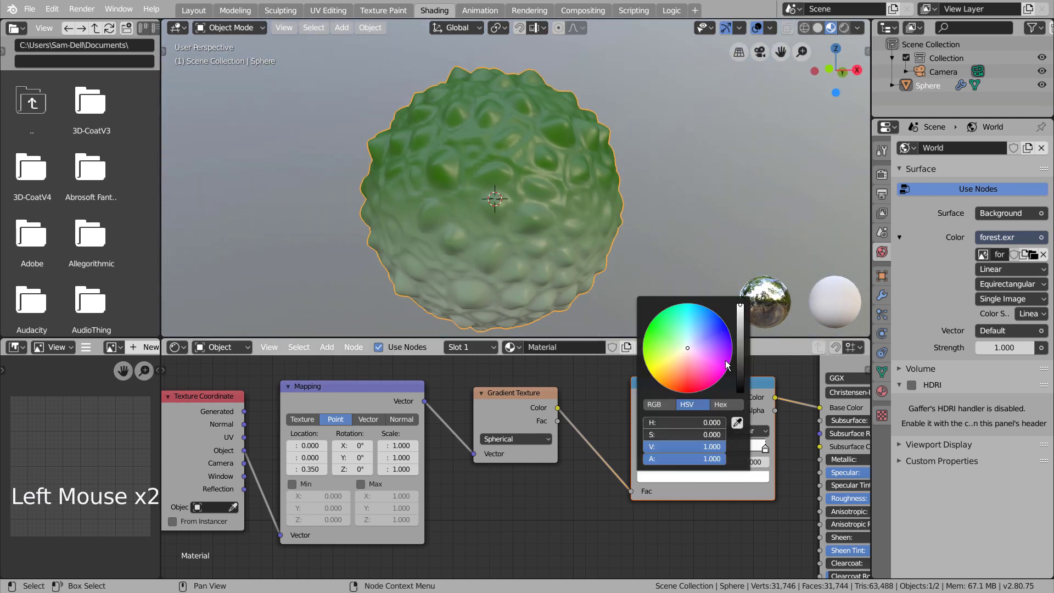
pyautogui.click(662, 370)
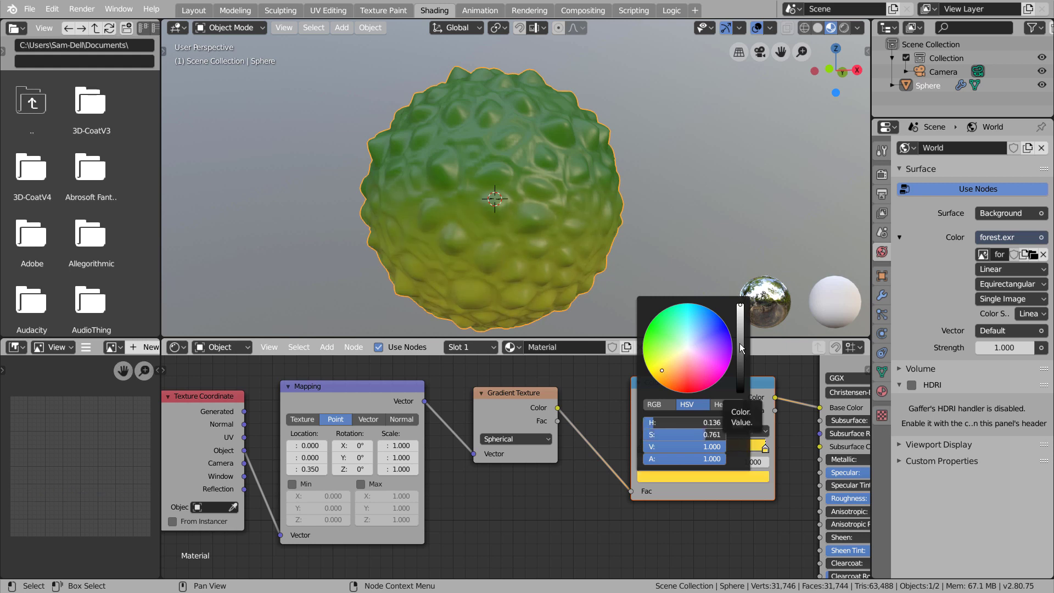
pyautogui.click(674, 376)
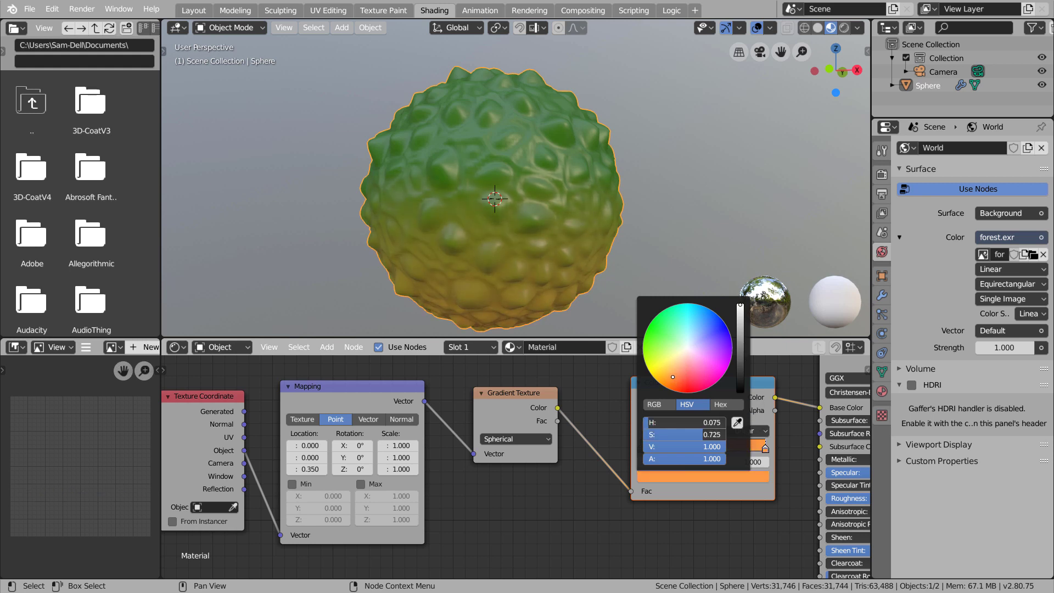
pyautogui.moveTo(676, 374); pyautogui.dragTo(671, 374)
pyautogui.moveTo(741, 343); pyautogui.dragTo(740, 305)
pyautogui.moveTo(575, 257); pyautogui.dragTo(579, 348, button='middle')
pyautogui.scroll(2, 535, 250)
pyautogui.scroll(-3, 587, 446)
pyautogui.keyDown('shift'); pyautogui.moveTo(587, 446); pyautogui.dragTo(381, 446, button='middle'); pyautogui.keyUp('shift')
pyautogui.click(381, 446)
# Add a Noise Texture below the ColorRamp and connect its Color into the material
pyautogui.hotkey('shift', 'a')
pyautogui.moveTo(354, 436)
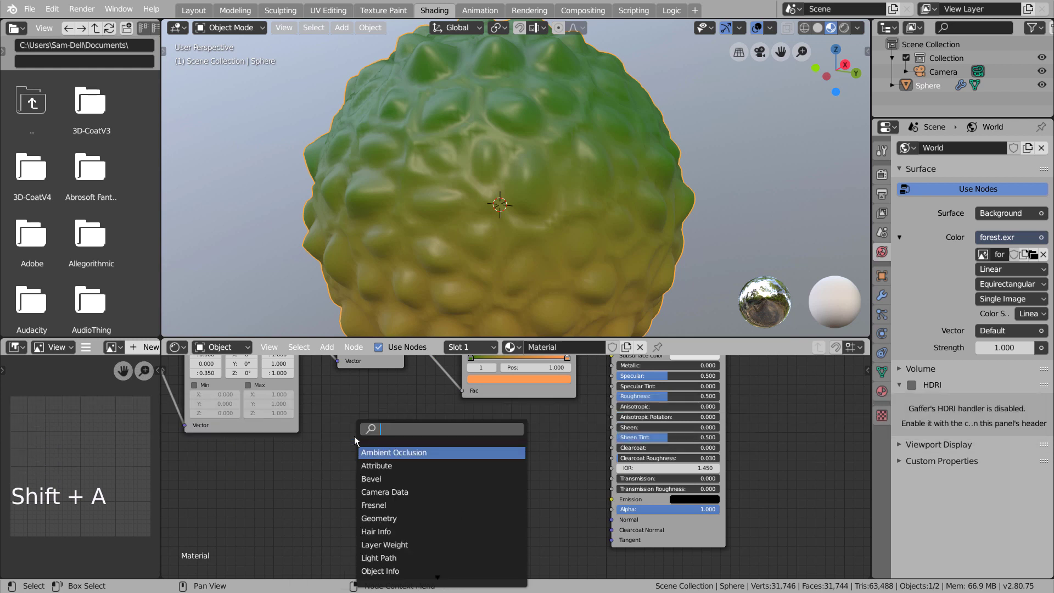
pyautogui.write('noise')
pyautogui.press('Return')
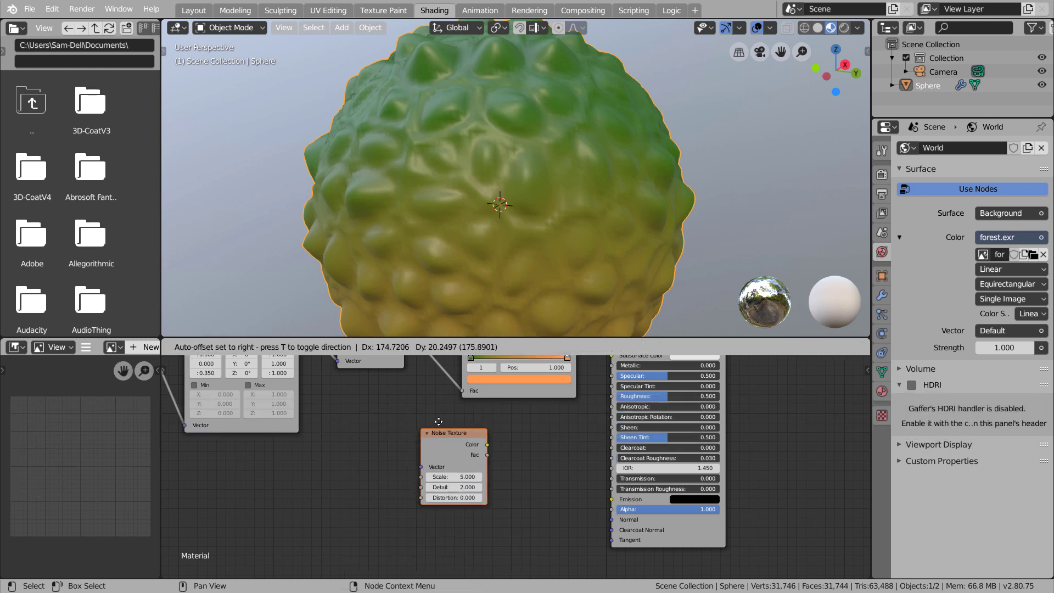
pyautogui.click(438, 422)
pyautogui.keyDown('shift'); pyautogui.moveTo(470, 458); pyautogui.dragTo(380, 528, button='middle'); pyautogui.keyUp('shift')
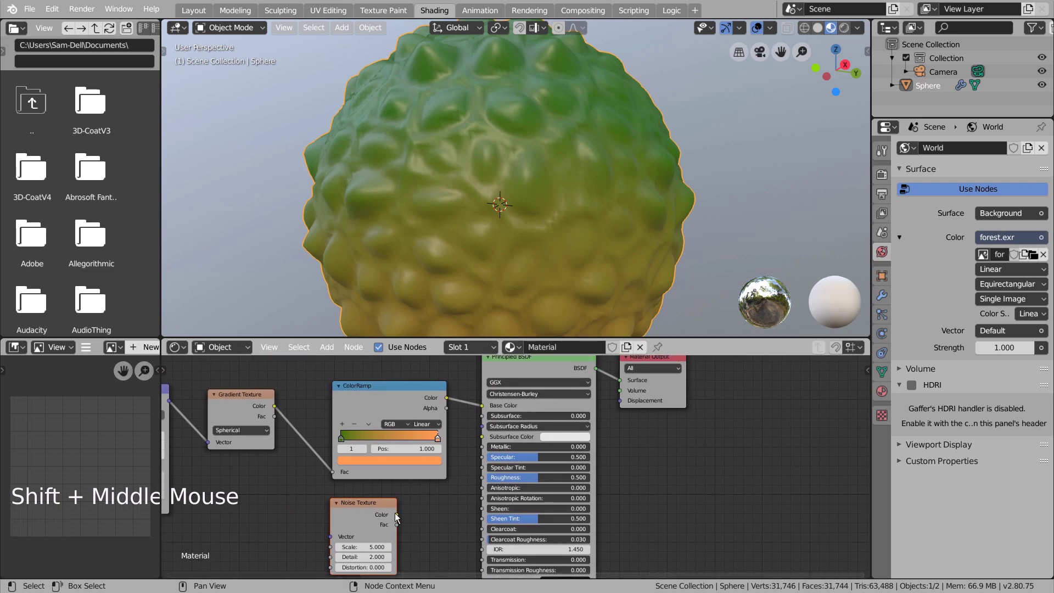
pyautogui.moveTo(397, 515); pyautogui.dragTo(619, 401)
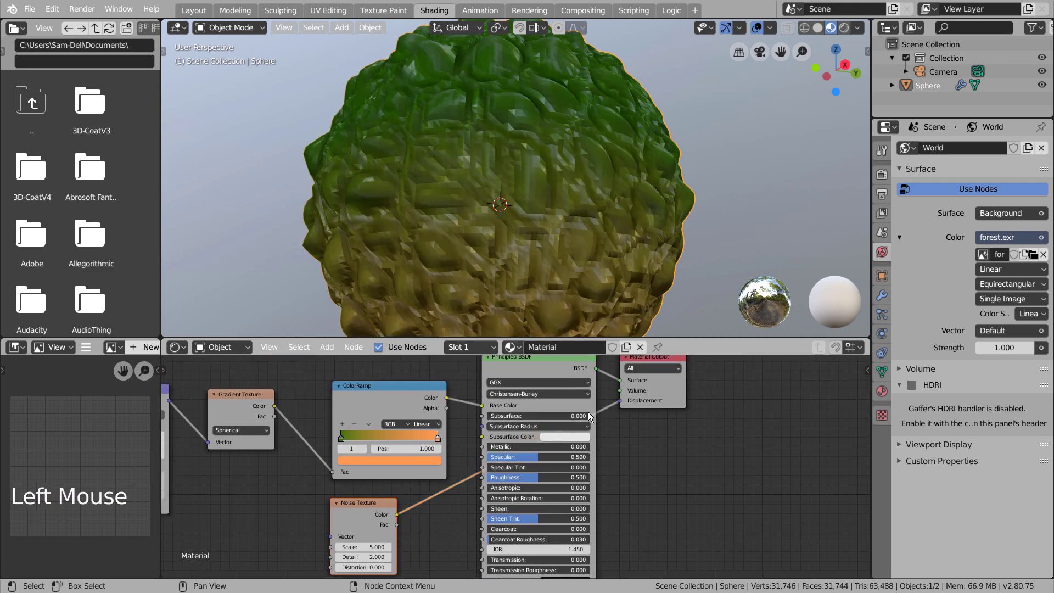
# Set the Noise Texture Scale to 45 and Detail to 16
pyautogui.click(368, 545)
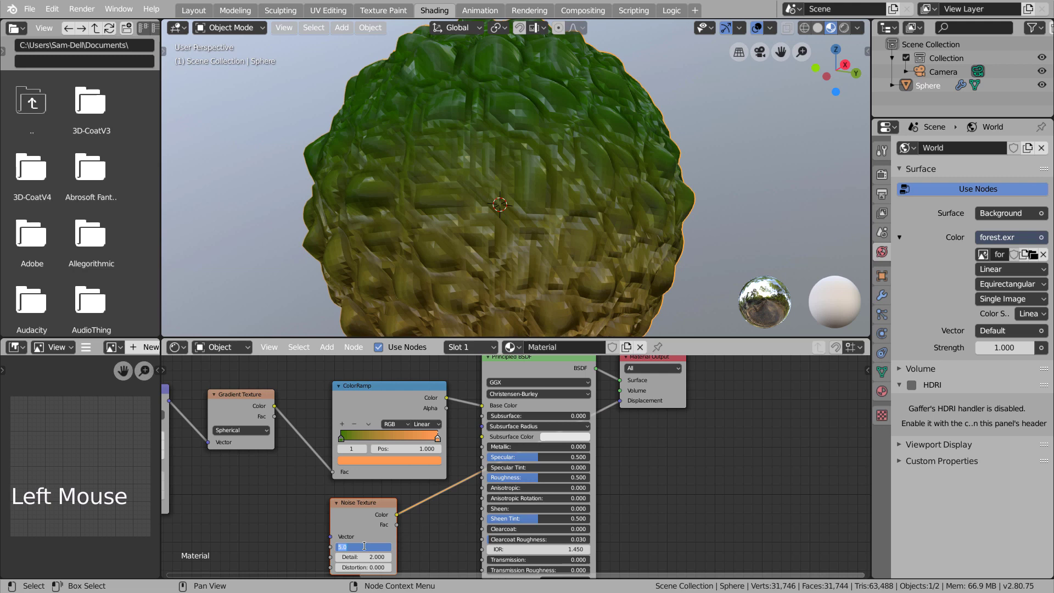
pyautogui.write('.025')
pyautogui.press('Return')
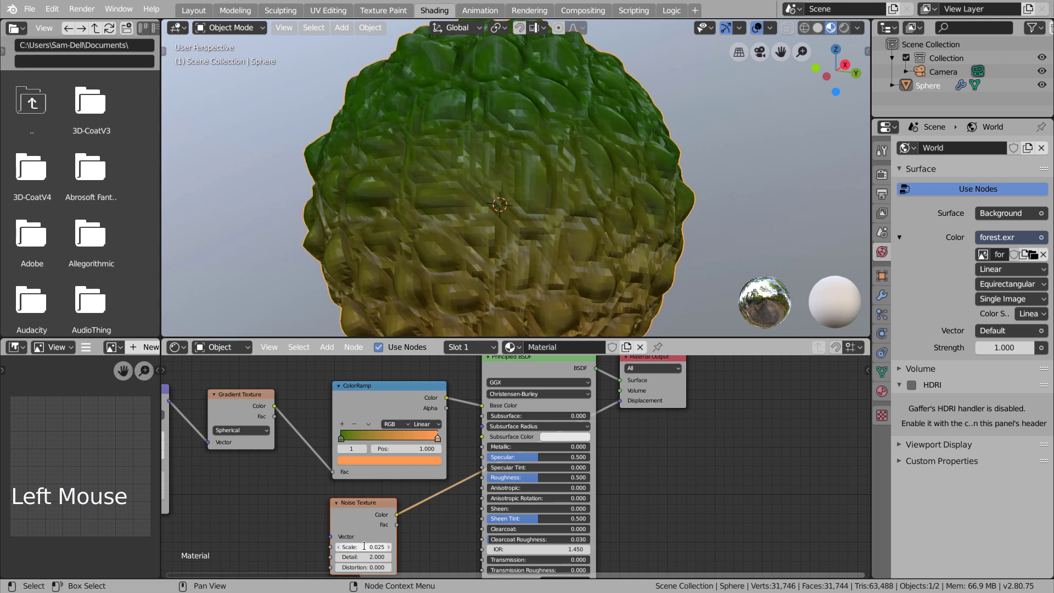
pyautogui.moveTo(364, 545); pyautogui.dragTo(524, 545)
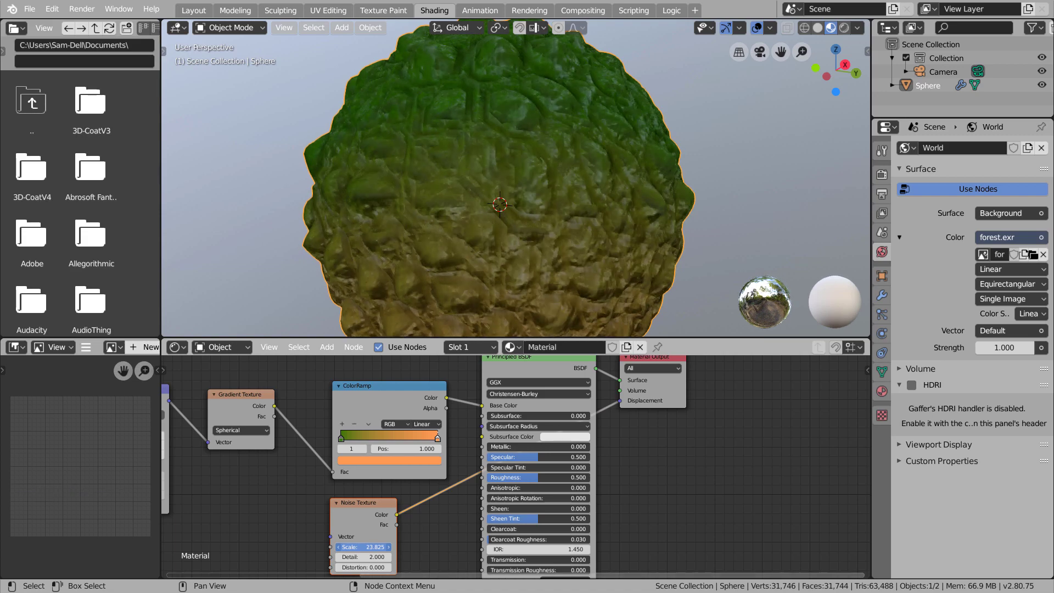
pyautogui.moveTo(364, 547); pyautogui.dragTo(338, 552)
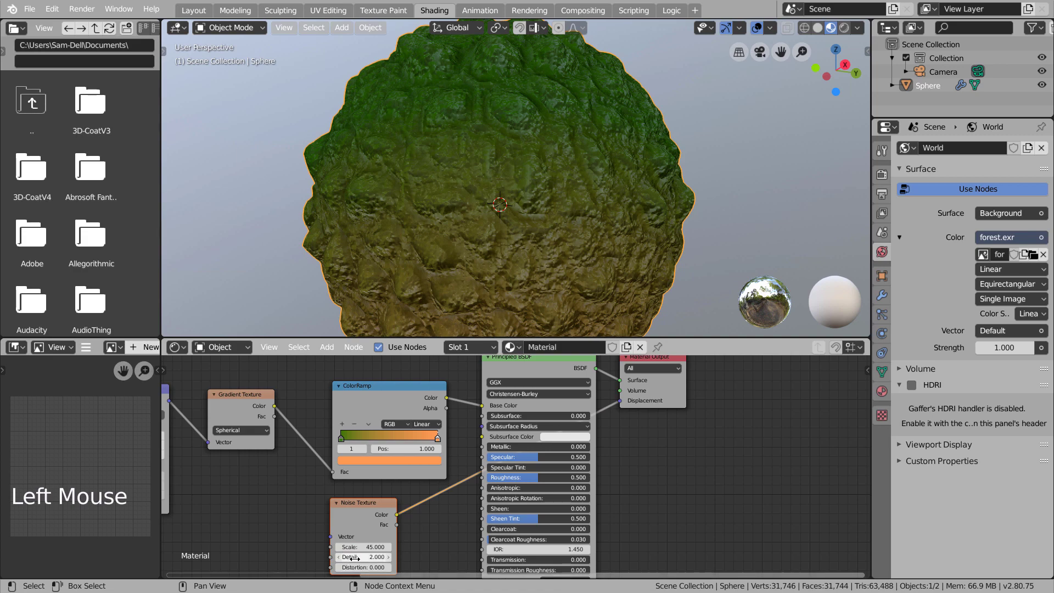
pyautogui.click(354, 557)
pyautogui.write('16')
pyautogui.press('Return')
# Inspect the rocky surface and lower the Noise Texture Scale to 15
pyautogui.scroll(-3, 490, 253)
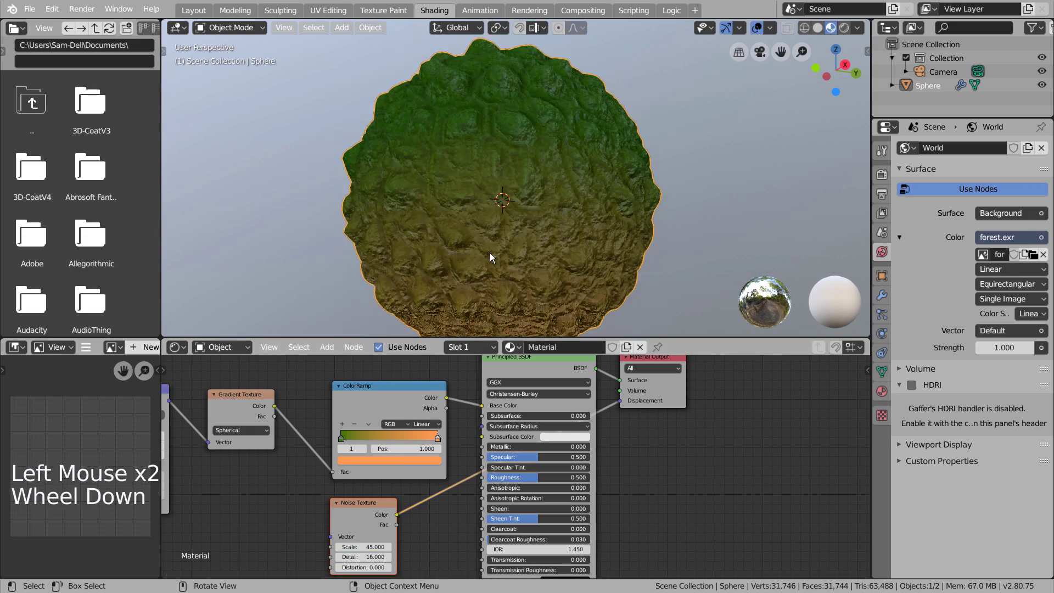
pyautogui.moveTo(570, 254); pyautogui.dragTo(597, 269, button='middle')
pyautogui.scroll(4, 592, 267)
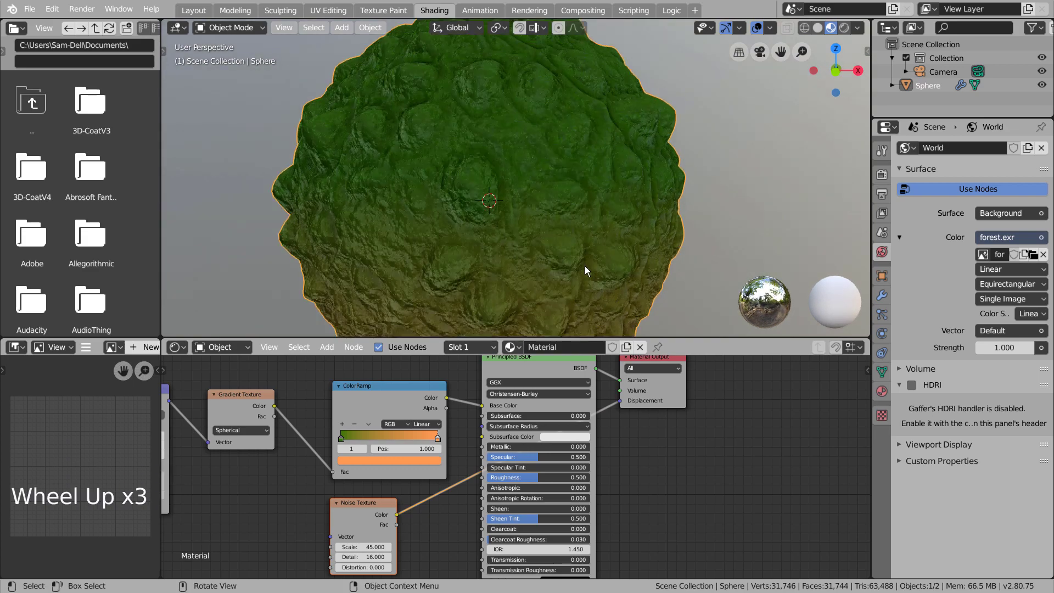
pyautogui.moveTo(572, 257)
pyautogui.mouseDown(button='middle')
pyautogui.moveTo(637, 239)
pyautogui.moveTo(621, 257)
pyautogui.moveTo(485, 295)
pyautogui.moveTo(583, 270)
pyautogui.mouseUp(button='middle')
pyautogui.scroll(-3, 599, 269)
pyautogui.scroll(3, 495, 281)
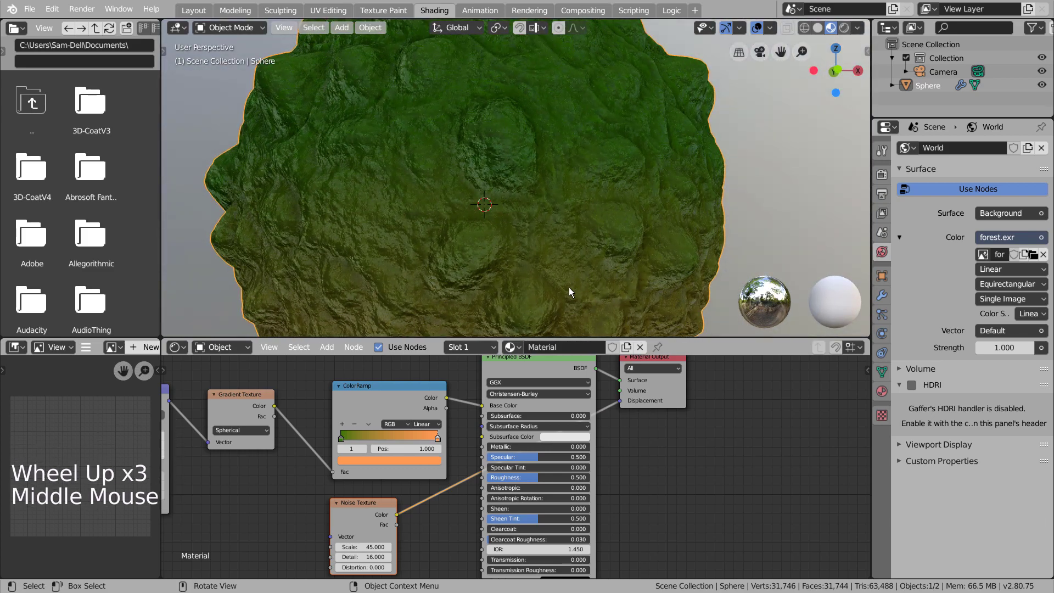
pyautogui.scroll(-2, 568, 292)
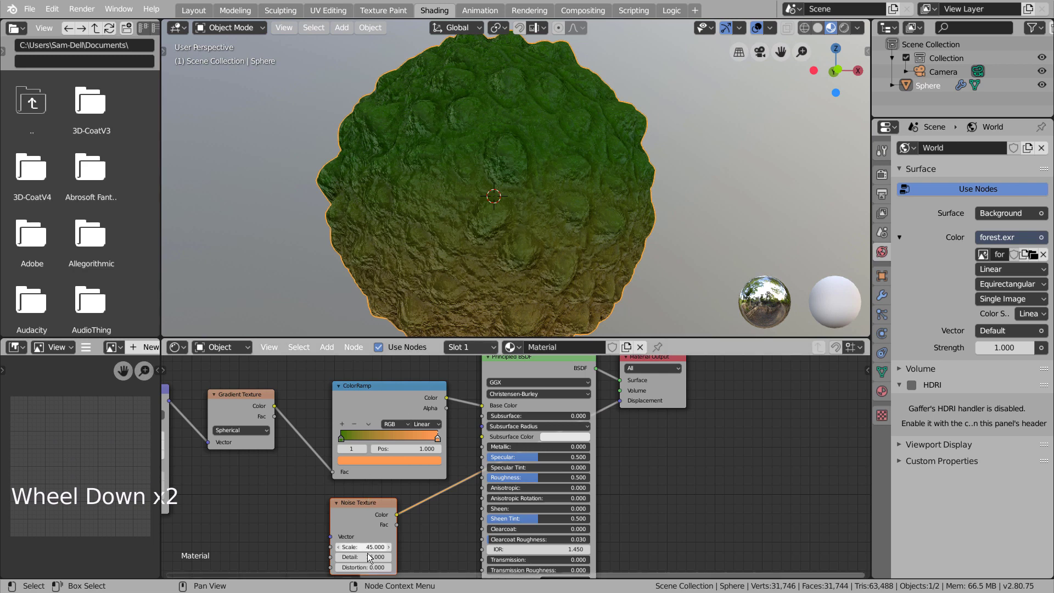
pyautogui.moveTo(369, 558)
pyautogui.mouseDown()
pyautogui.moveTo(406, 557)
pyautogui.moveTo(362, 547)
pyautogui.moveTo(373, 545)
pyautogui.mouseUp()
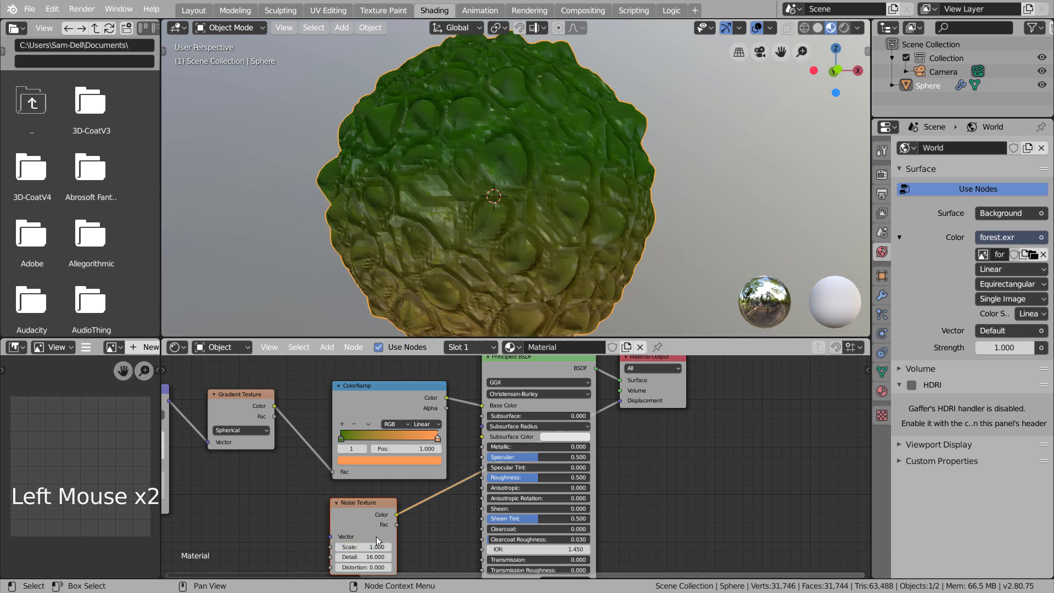
pyautogui.moveTo(373, 546); pyautogui.dragTo(380, 547)
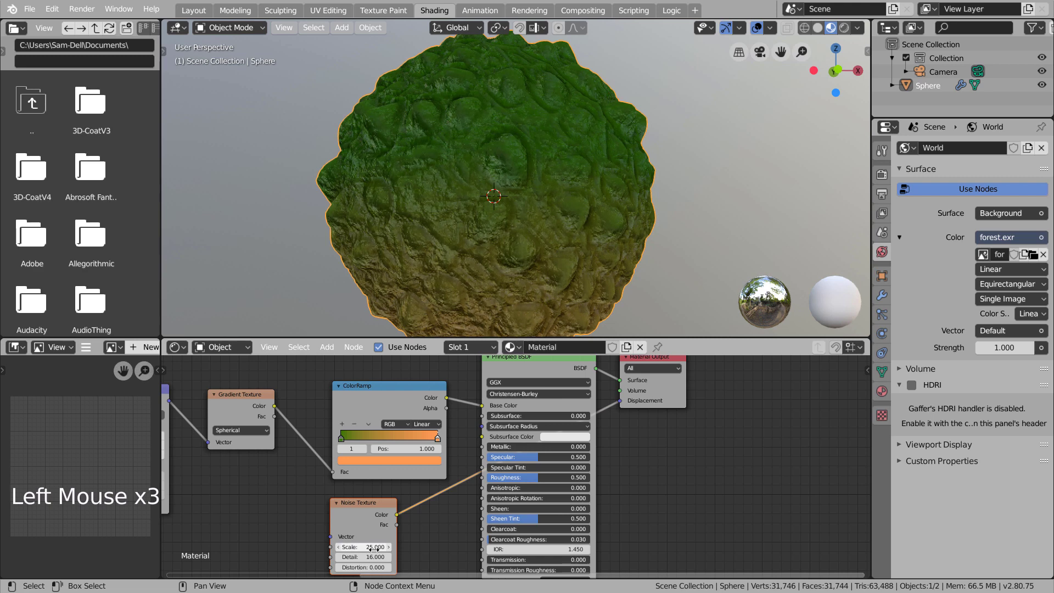
pyautogui.click(374, 548)
pyautogui.write('15')
pyautogui.press('Return')
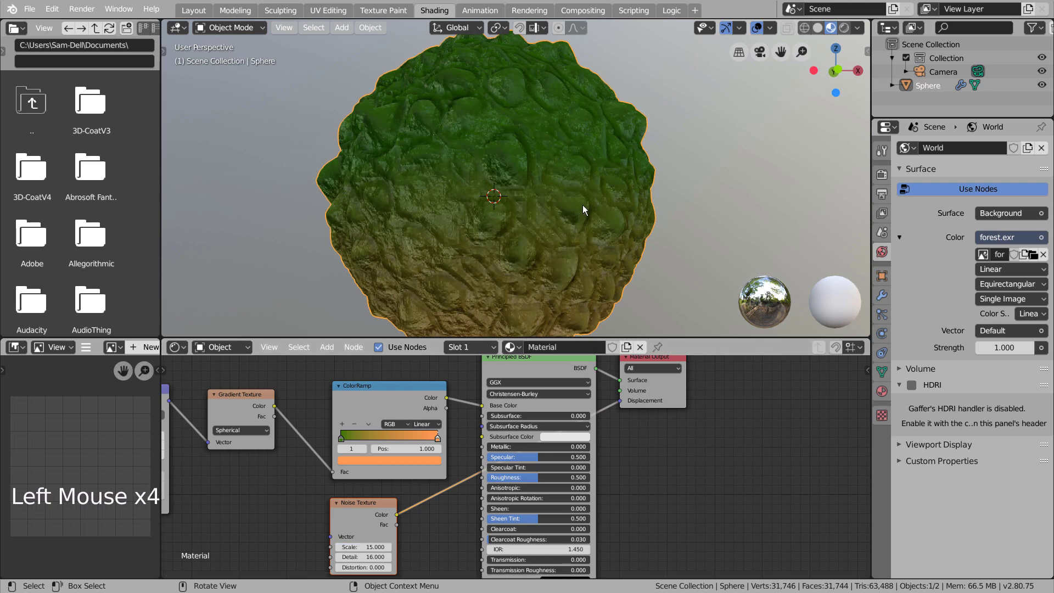
# Disconnect the Noise Texture from the Material Output displacement
pyautogui.scroll(-2, 581, 206)
pyautogui.moveTo(578, 225); pyautogui.dragTo(483, 230, button='middle')
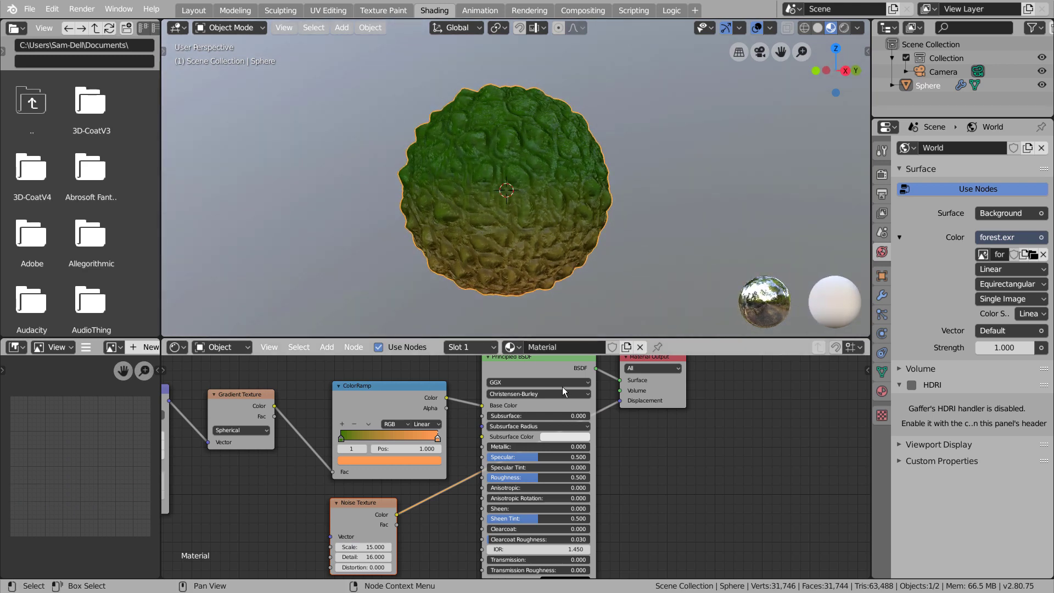
pyautogui.moveTo(618, 401); pyautogui.dragTo(617, 422)
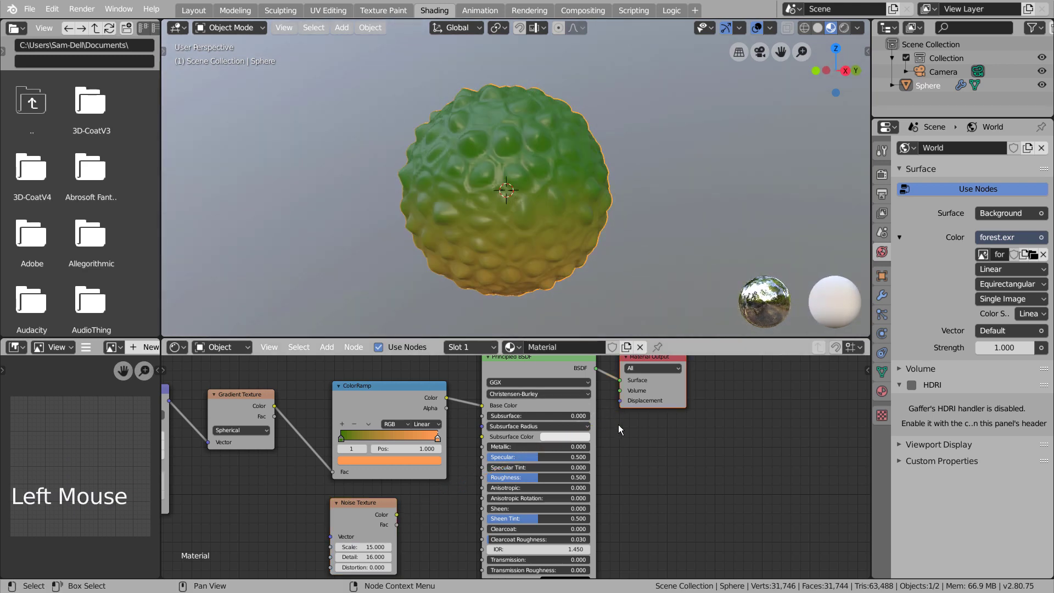
# Connect the Noise Texture's Color output to the Material Output's Displacement
pyautogui.middleClick(569, 255)
pyautogui.scroll(3, 563, 250)
pyautogui.moveTo(588, 251); pyautogui.dragTo(516, 253, button='middle')
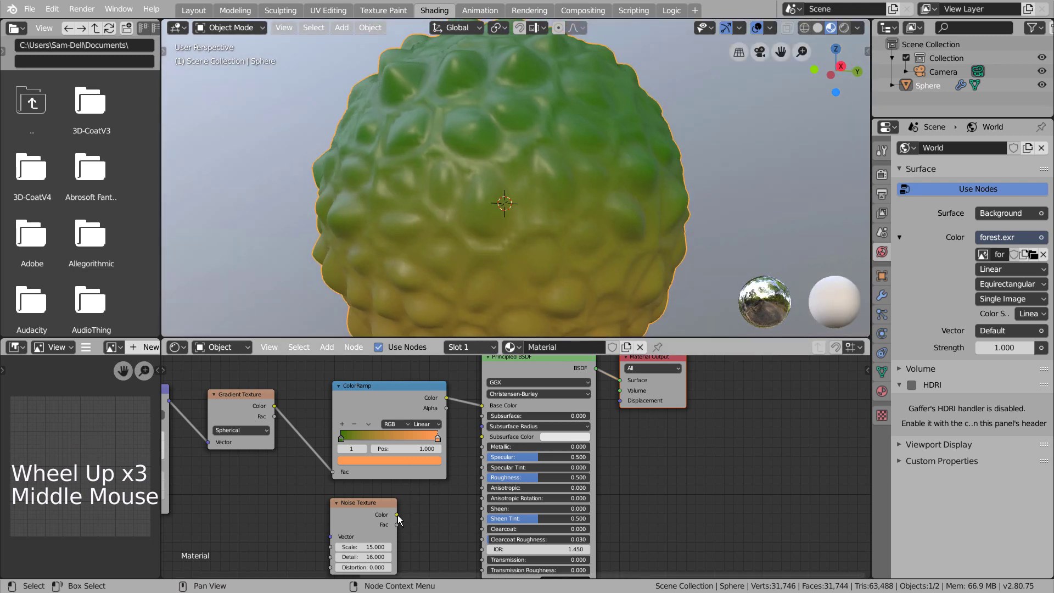
pyautogui.moveTo(398, 525); pyautogui.dragTo(620, 401)
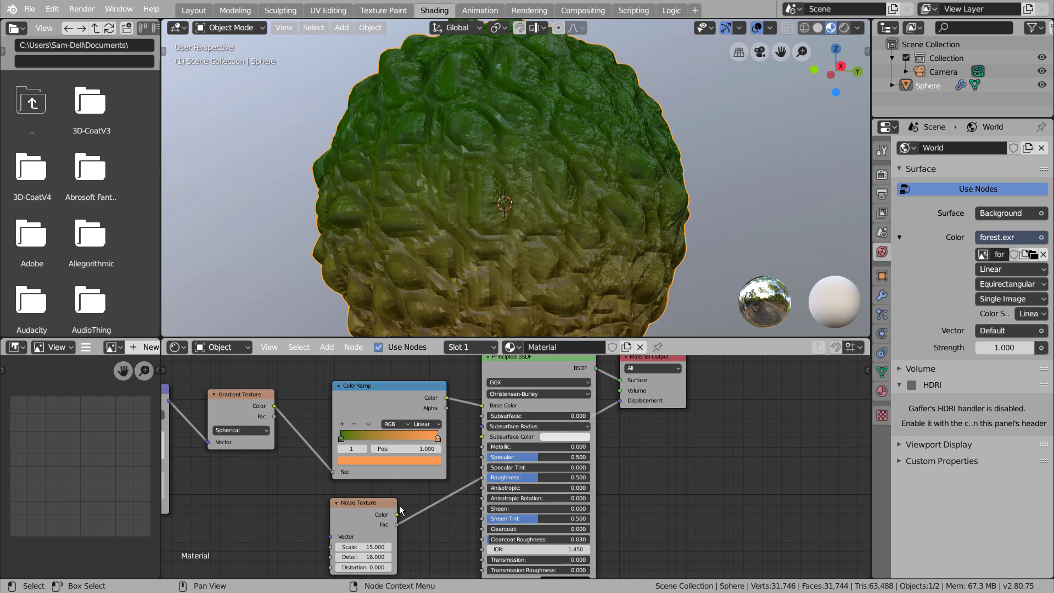
pyautogui.moveTo(396, 514); pyautogui.dragTo(621, 400)
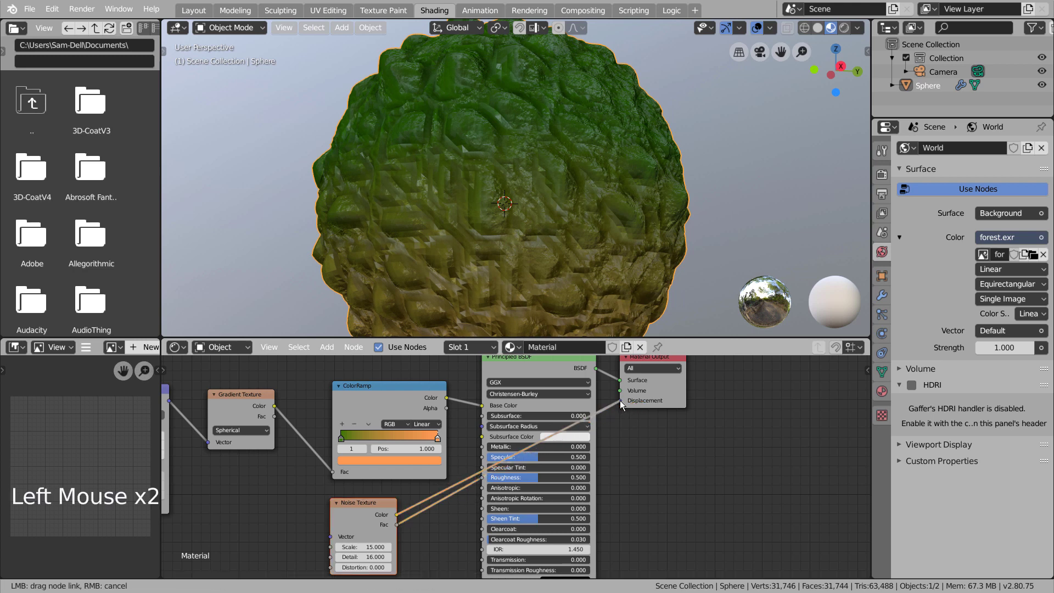
# Deselect the sphere and return to the Layout workspace
pyautogui.scroll(-1, 623, 277)
pyautogui.scroll(-1, 624, 277)
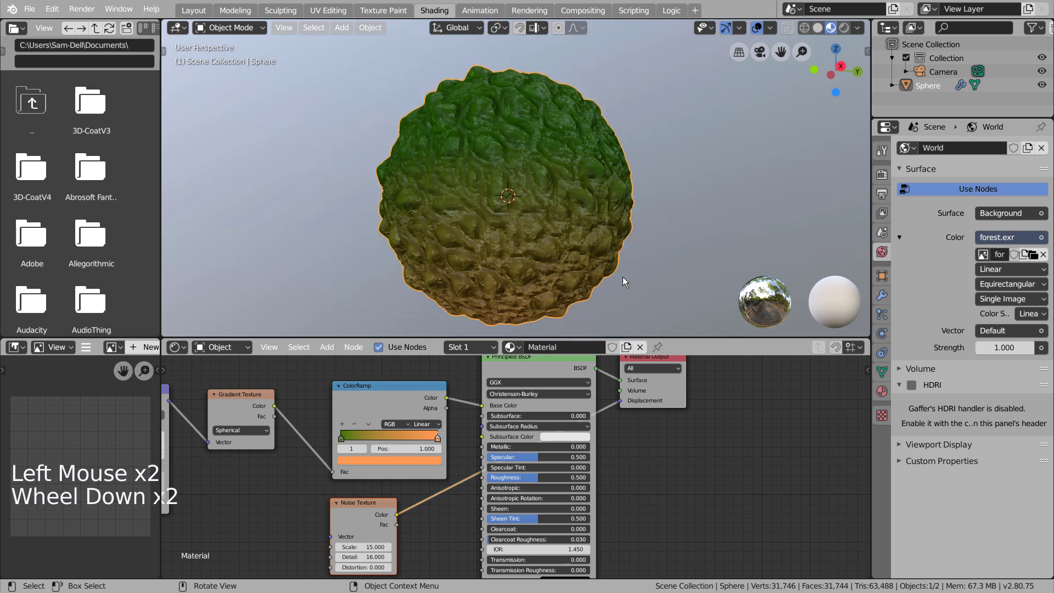
pyautogui.click(631, 279)
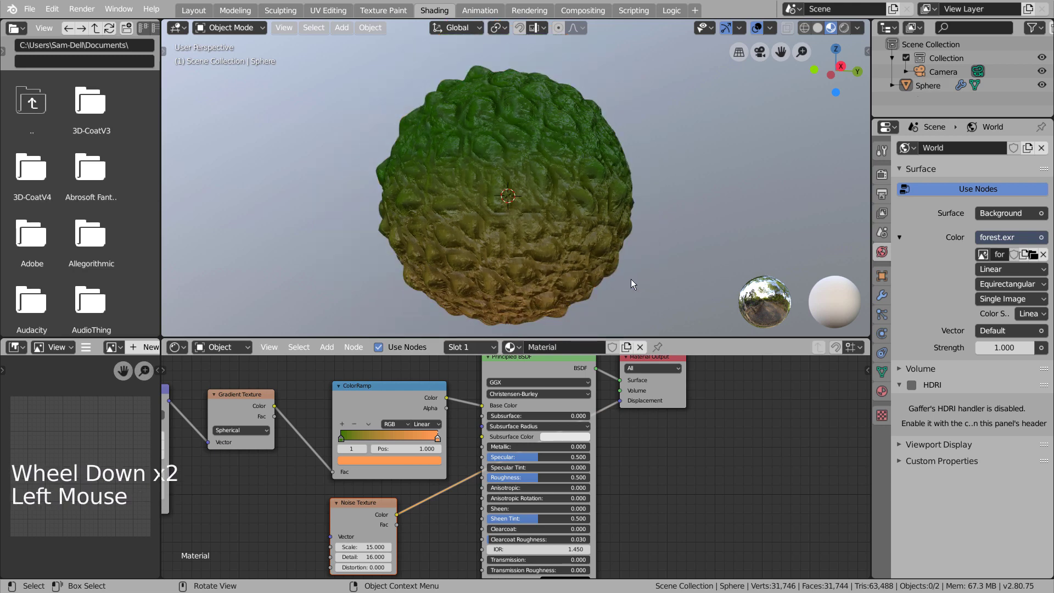
pyautogui.click(194, 10)
# In front view, add a plane and rotate it 90° on X to stand upright
pyautogui.middleClick(635, 331)
pyautogui.click(640, 322)
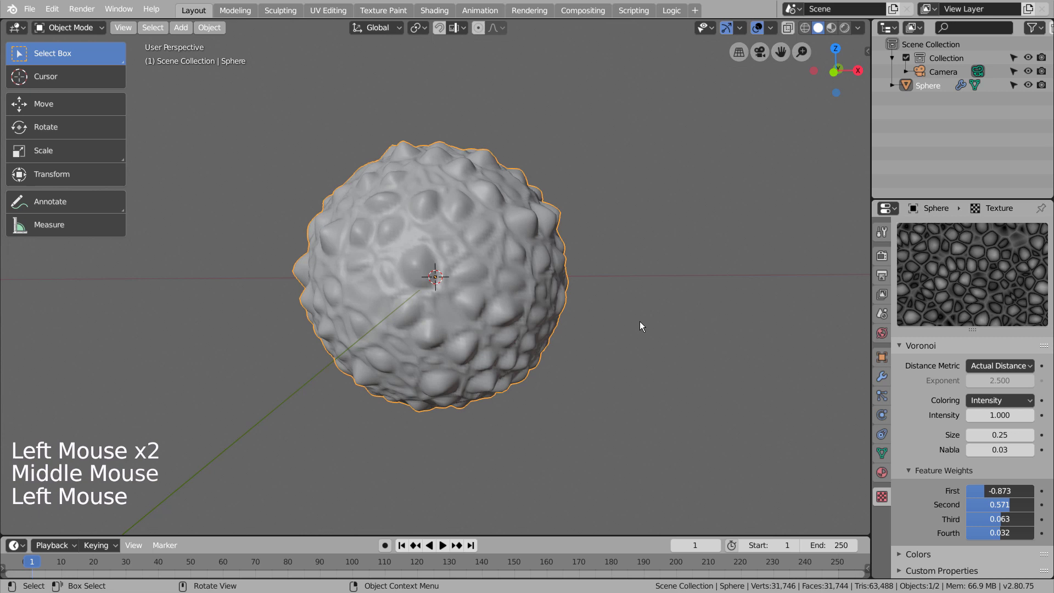
pyautogui.scroll(-4, 638, 322)
pyautogui.click(609, 323)
pyautogui.press('KP_1')
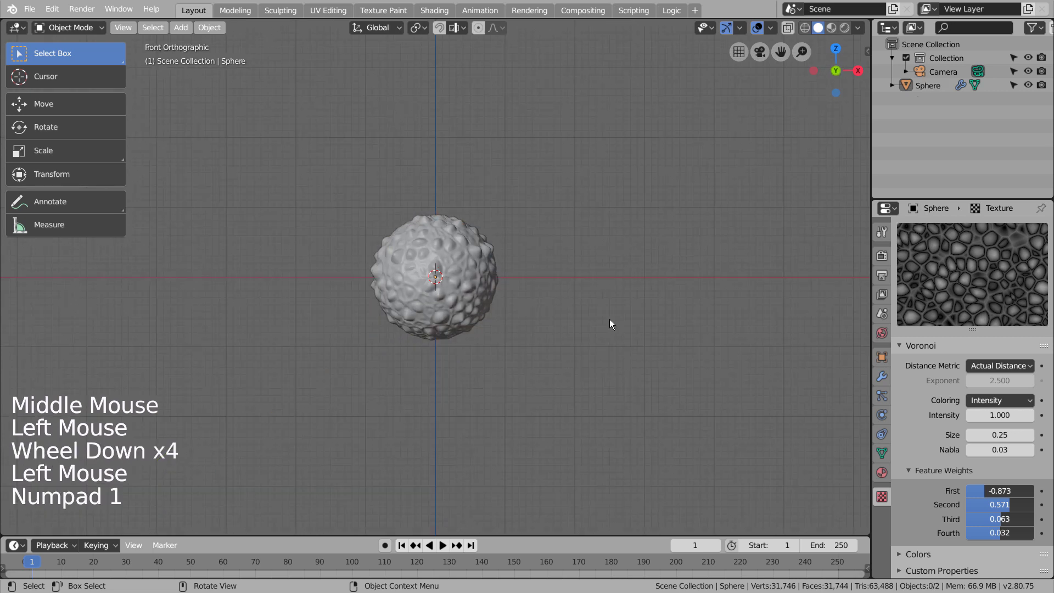
pyautogui.hotkey('shift', 'a')
pyautogui.moveTo(606, 318)
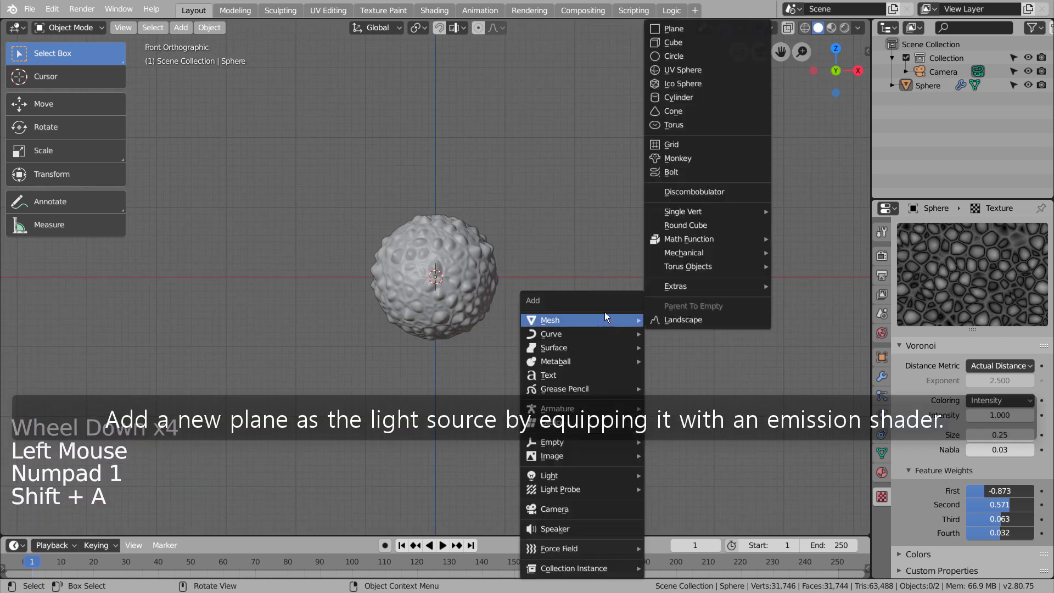
pyautogui.click(707, 31)
pyautogui.write('rx90')
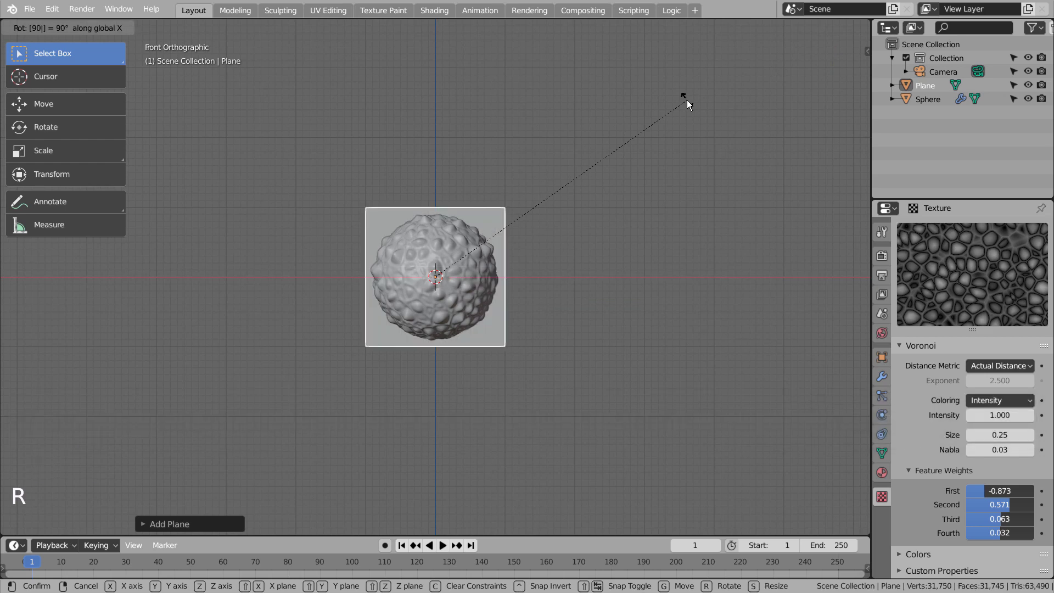
pyautogui.write('y')
pyautogui.press('Return')
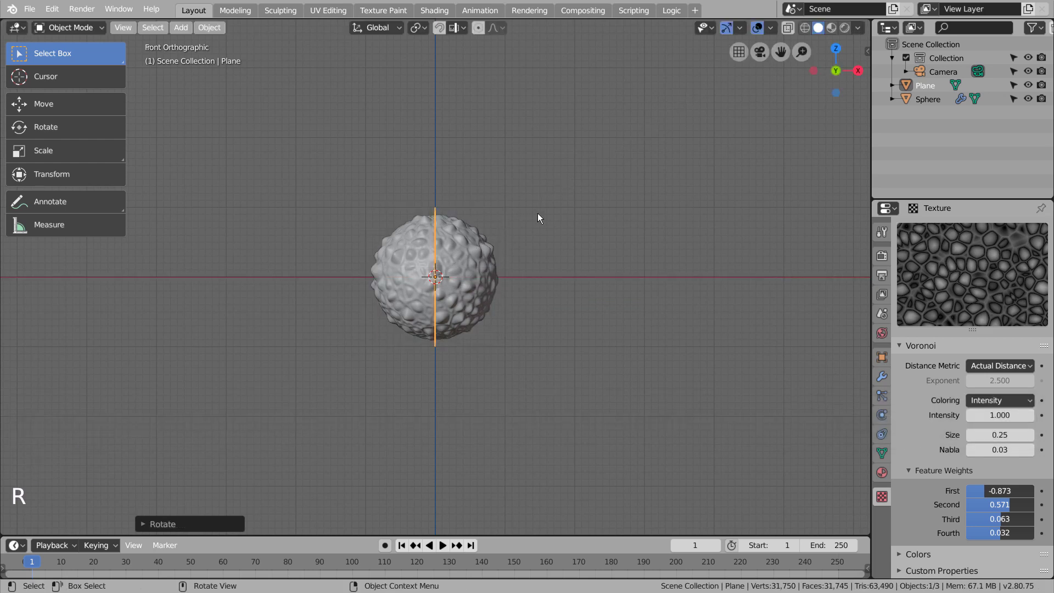
# Move the plane right of the sphere, scale it up, and shift it along Y
pyautogui.click(81, 109)
pyautogui.moveTo(486, 286); pyautogui.dragTo(691, 283)
pyautogui.press('s')
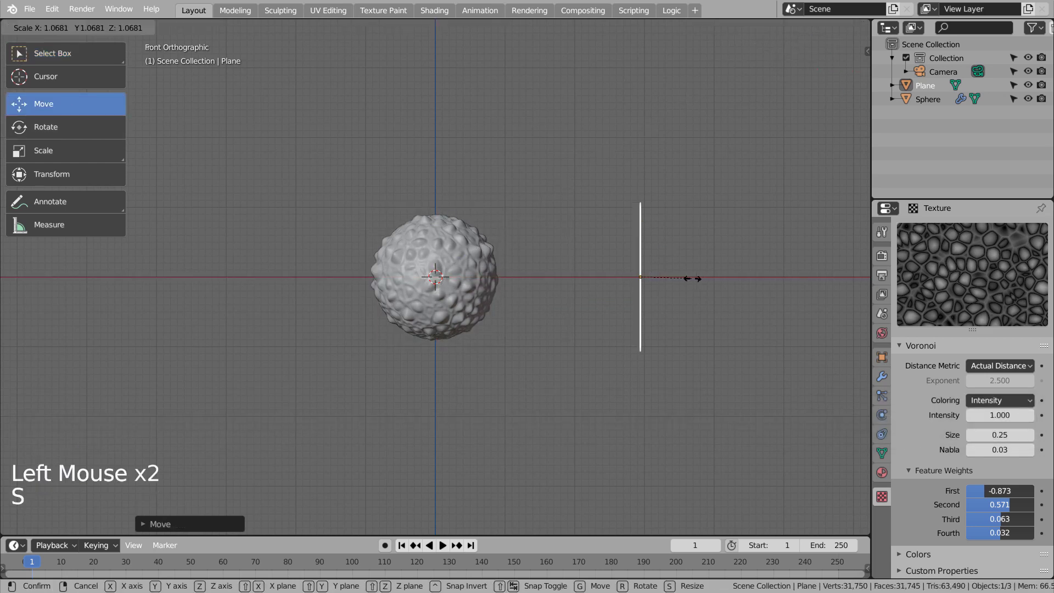
pyautogui.click(790, 279)
pyautogui.moveTo(791, 279); pyautogui.dragTo(679, 312, button='middle')
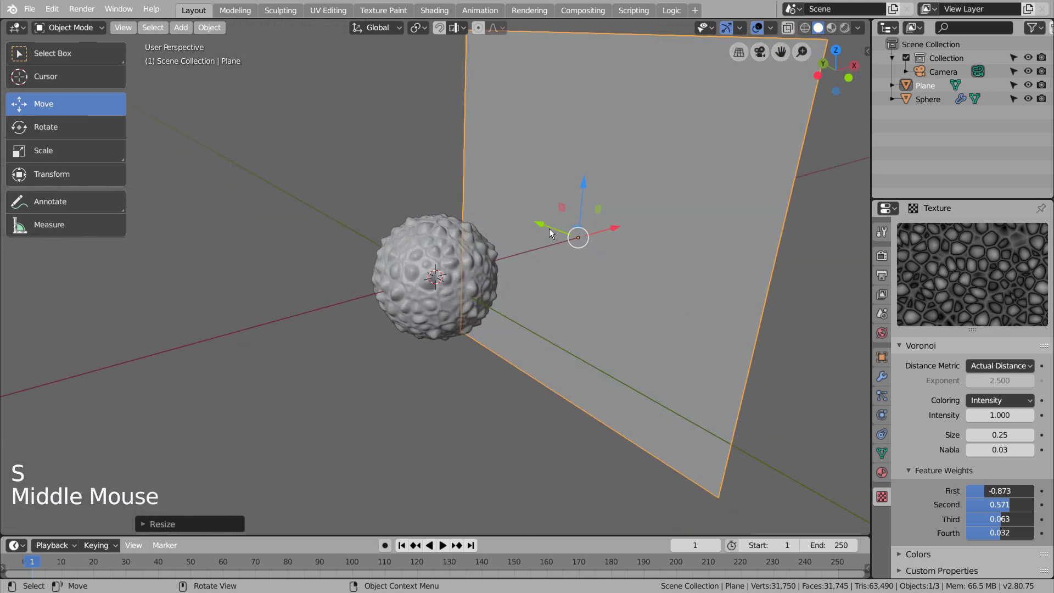
pyautogui.moveTo(548, 231); pyautogui.dragTo(796, 351)
# From top view, rotate and reposition the plane to stand angled beside the sphere
pyautogui.press('KP_7')
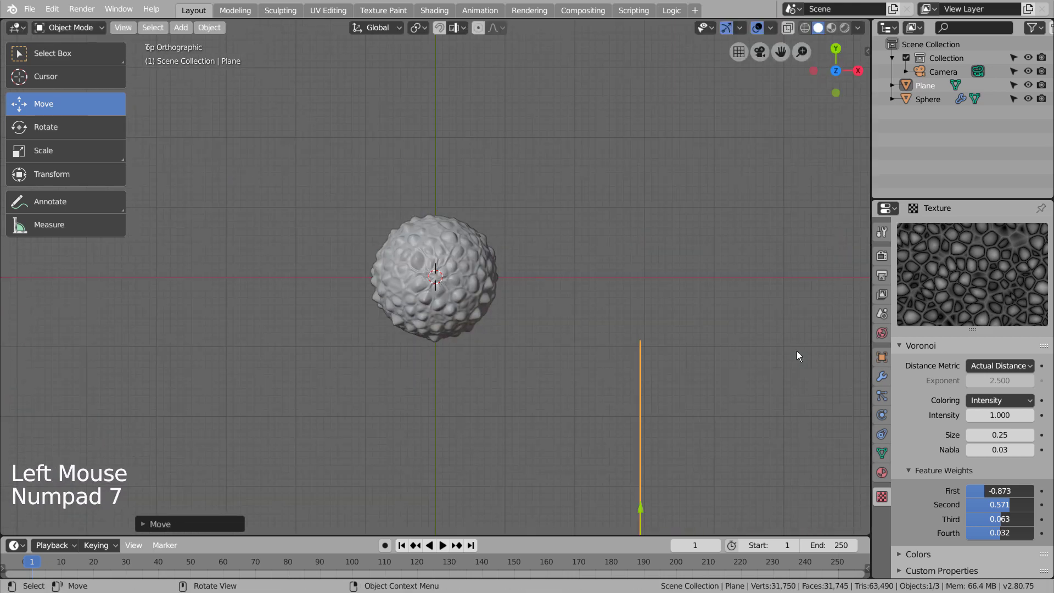
pyautogui.press('r')
pyautogui.click(730, 527)
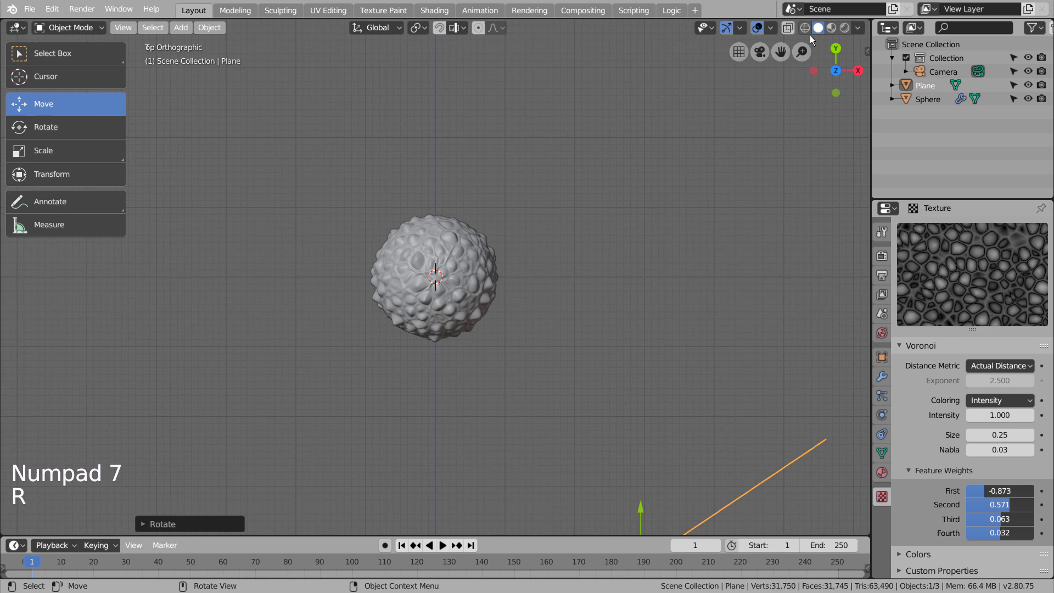
pyautogui.scroll(-5, 704, 230)
pyautogui.scroll(-5, 677, 328)
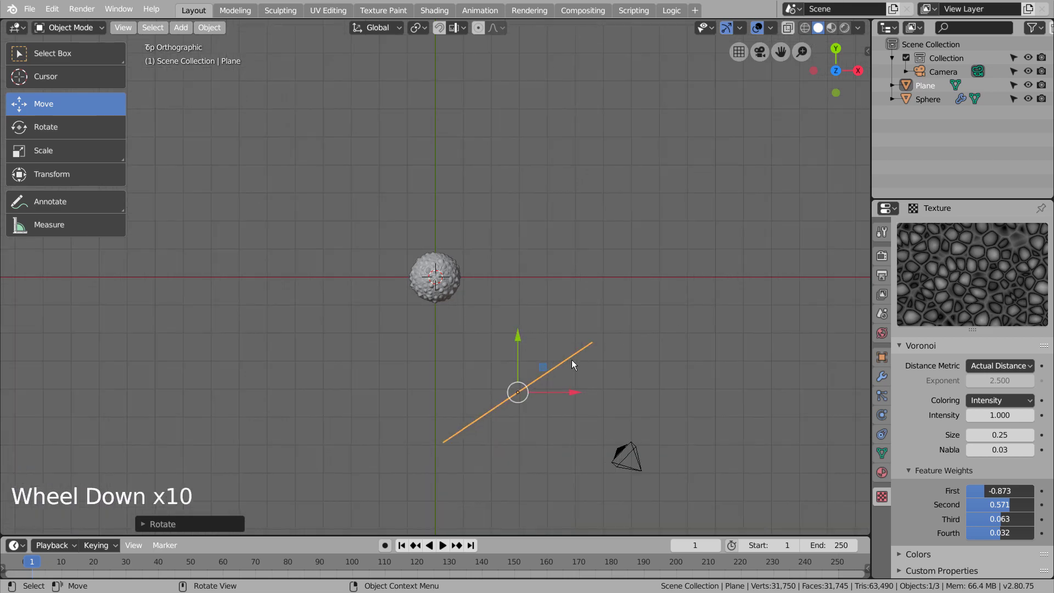
pyautogui.press('g')
pyautogui.press('r')
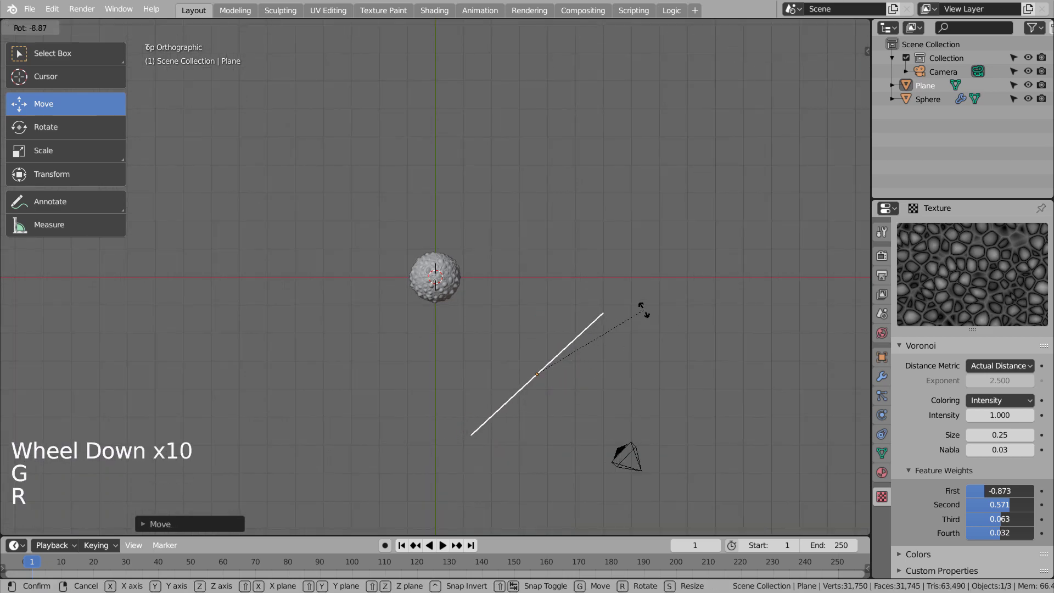
pyautogui.click(521, 326)
pyautogui.moveTo(521, 326); pyautogui.dragTo(571, 226, button='middle')
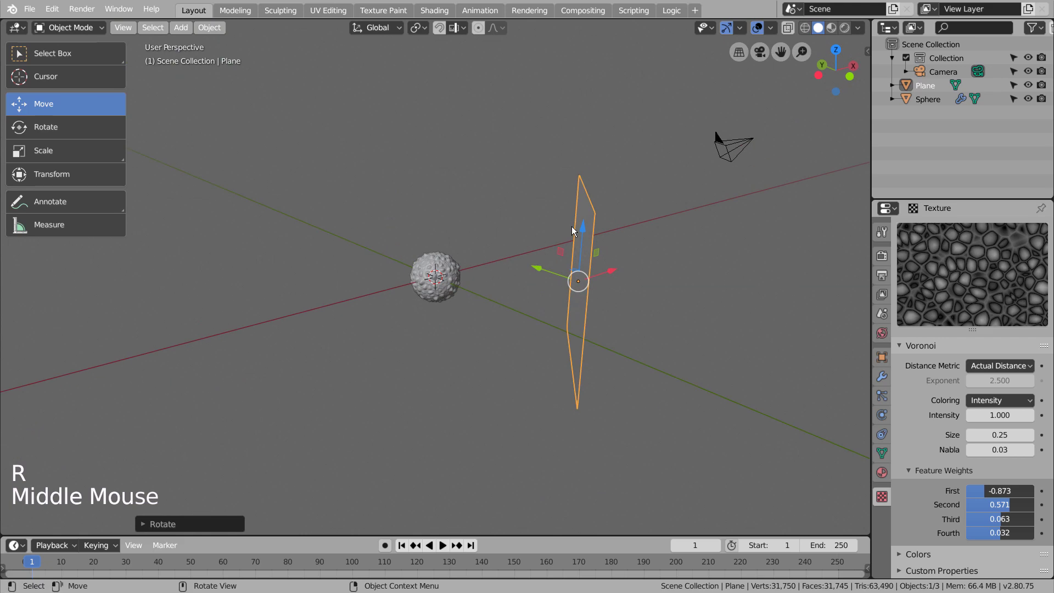
# Align the camera to the front view so it frames the sphere
pyautogui.press('KP_0')
pyautogui.scroll(4, 488, 291)
pyautogui.moveTo(488, 290); pyautogui.dragTo(466, 313, button='middle')
pyautogui.press('KP_1')
pyautogui.scroll(4, 445, 283)
pyautogui.scroll(1, 447, 296)
pyautogui.press('ctrl+alt+KP_0')
pyautogui.scroll(-4, 470, 309)
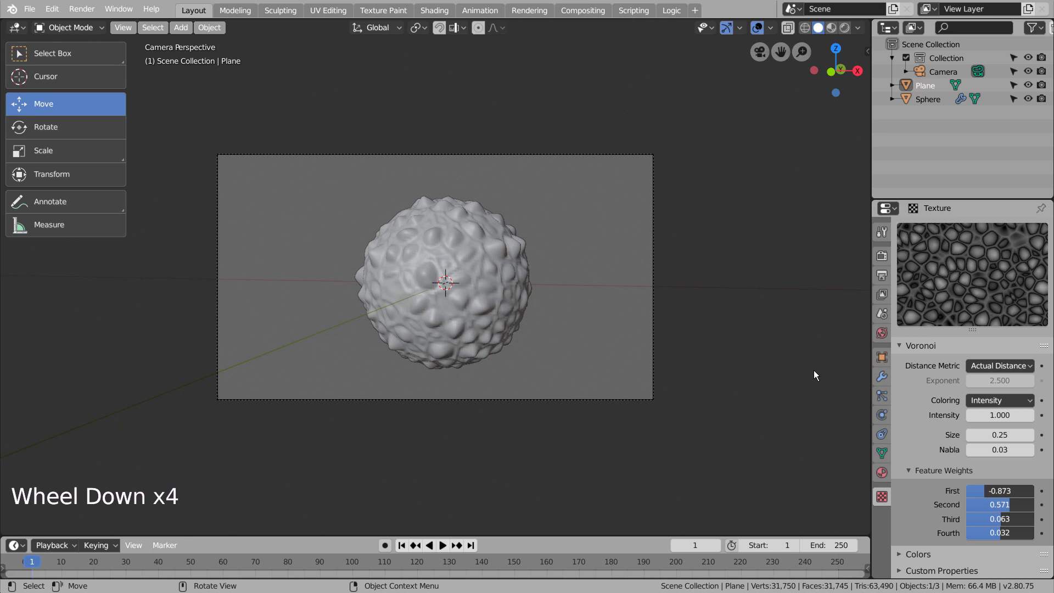
# Give the plane a new Emission material with strength 5
pyautogui.click(927, 99)
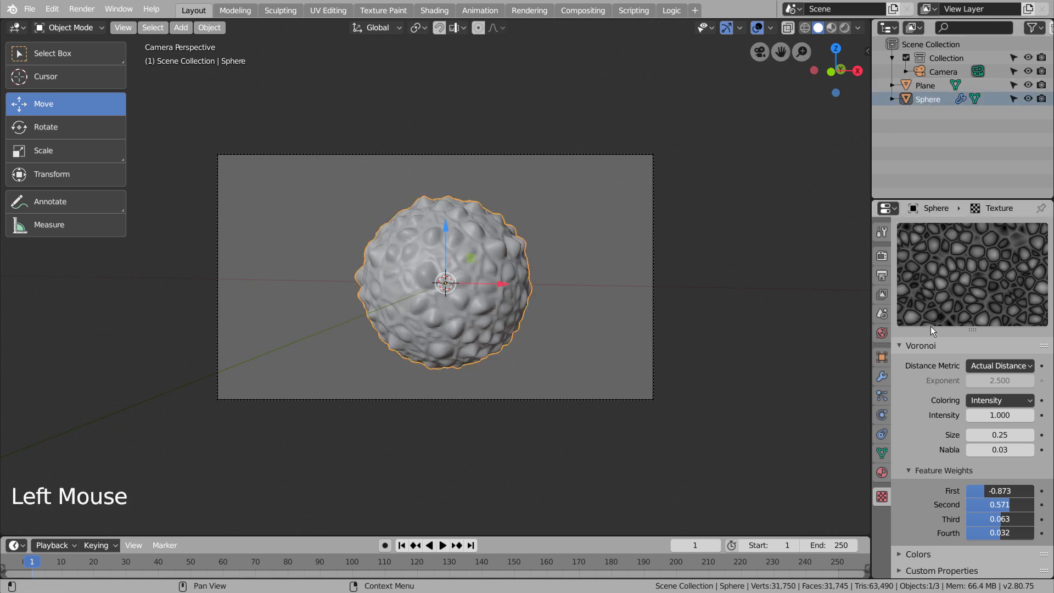
pyautogui.click(925, 86)
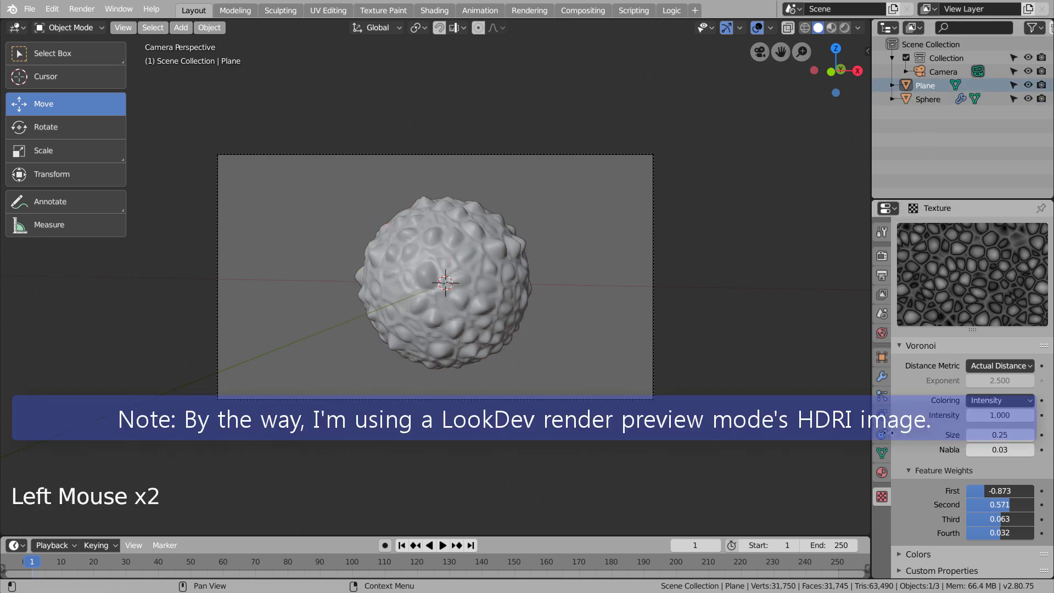
pyautogui.click(882, 472)
pyautogui.click(952, 287)
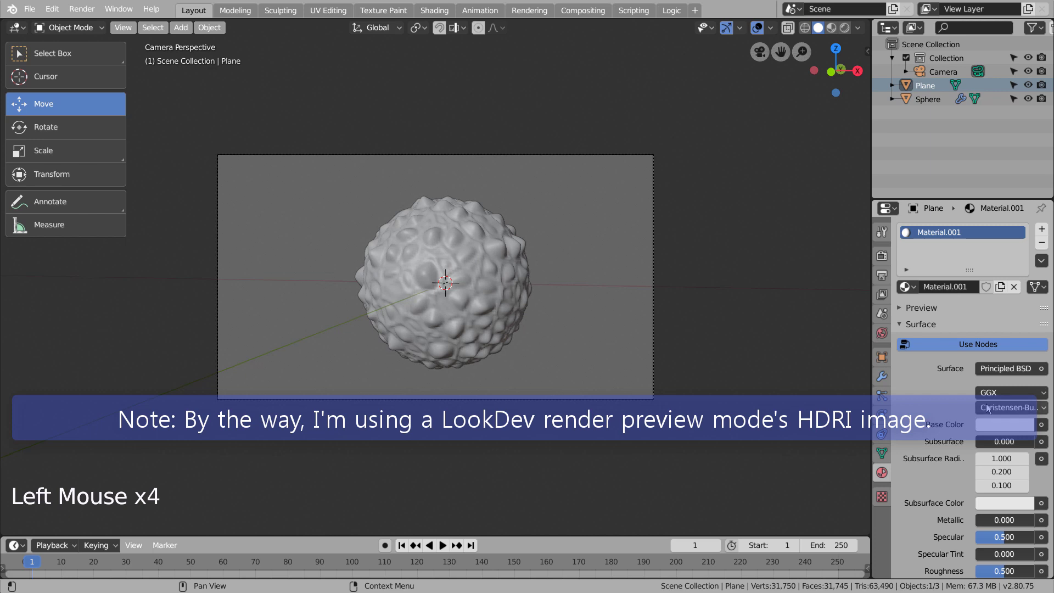
pyautogui.click(1009, 368)
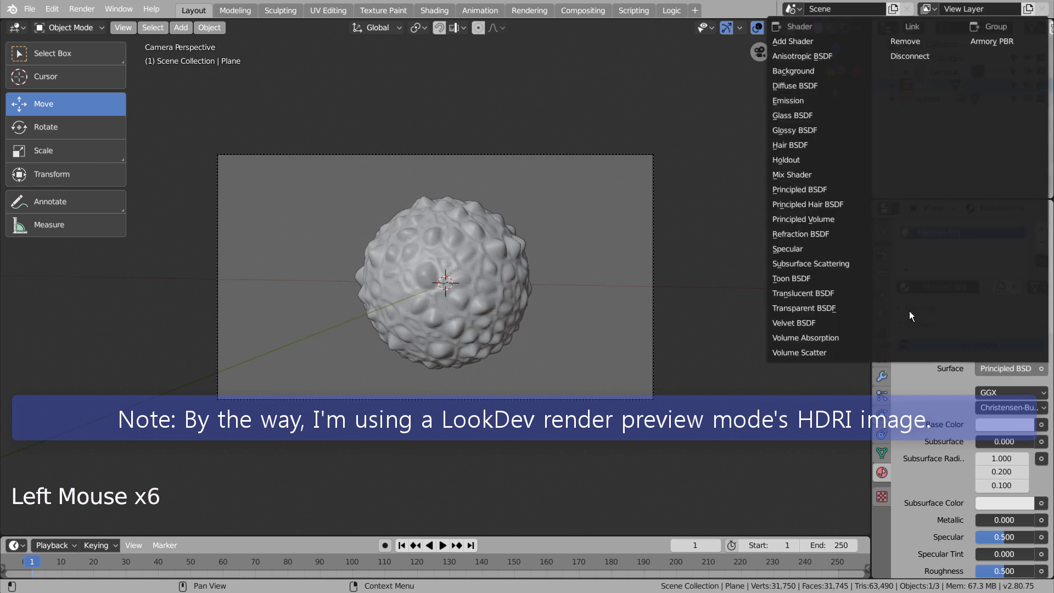
pyautogui.click(805, 101)
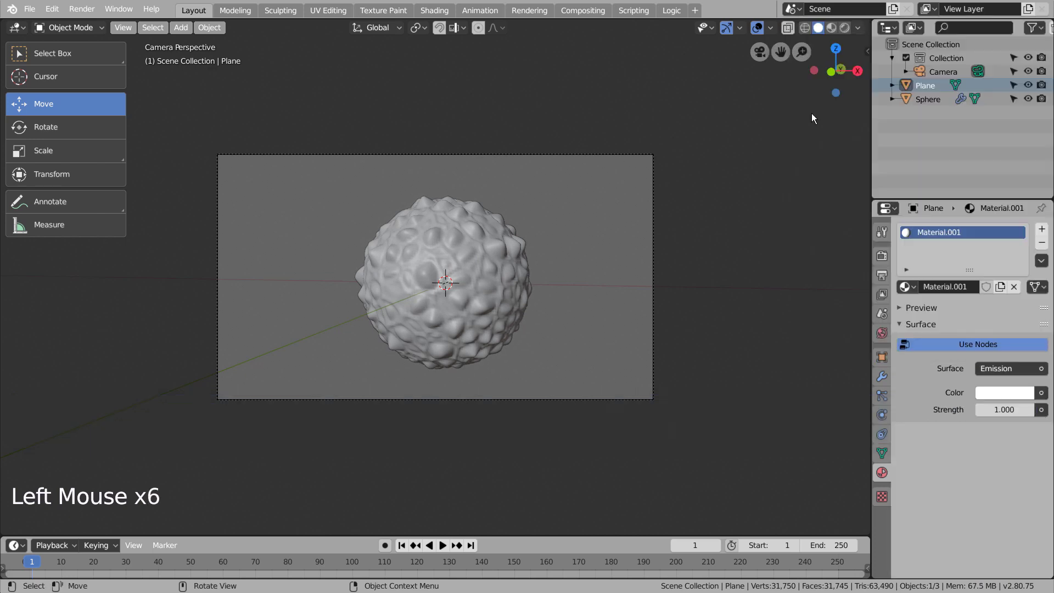
pyautogui.click(1000, 409)
pyautogui.write('5')
pyautogui.press('Return')
# Lower the world background strength to 0.1
pyautogui.click(882, 333)
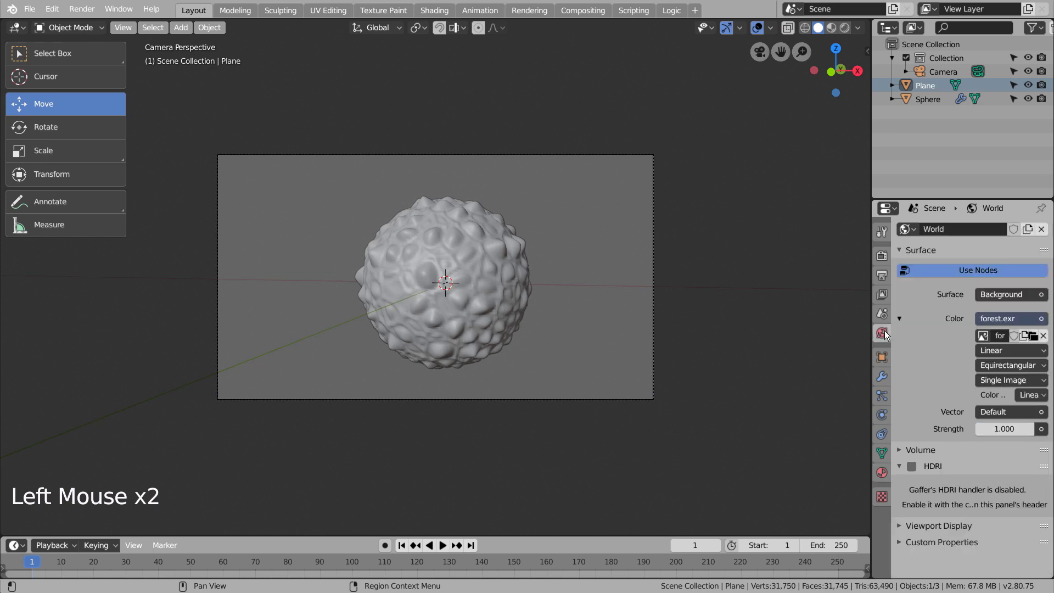
pyautogui.click(1004, 428)
pyautogui.write('.1')
pyautogui.press('Return')
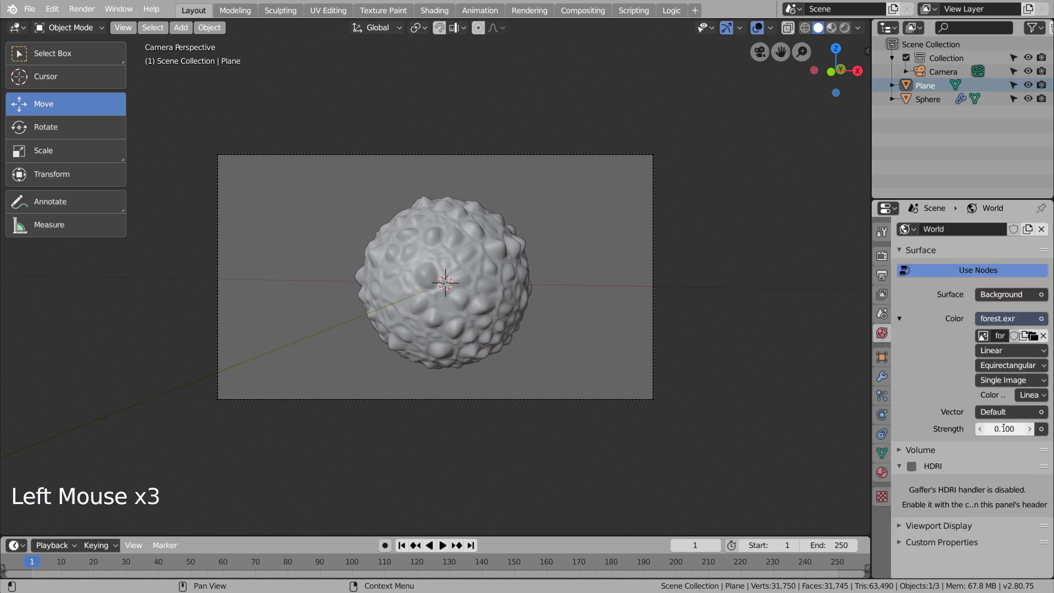
# Switch the render engine to Cycles with 1 viewport sample and 128 render samples
pyautogui.click(882, 255)
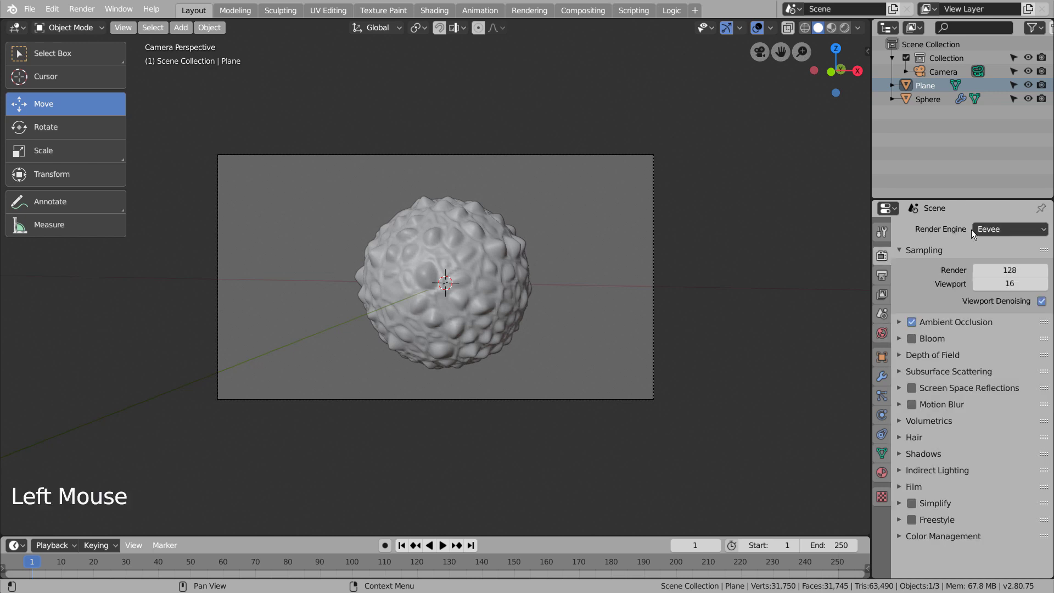
pyautogui.click(980, 228)
pyautogui.click(993, 273)
pyautogui.moveTo(1010, 349); pyautogui.dragTo(947, 376)
pyautogui.click(910, 534)
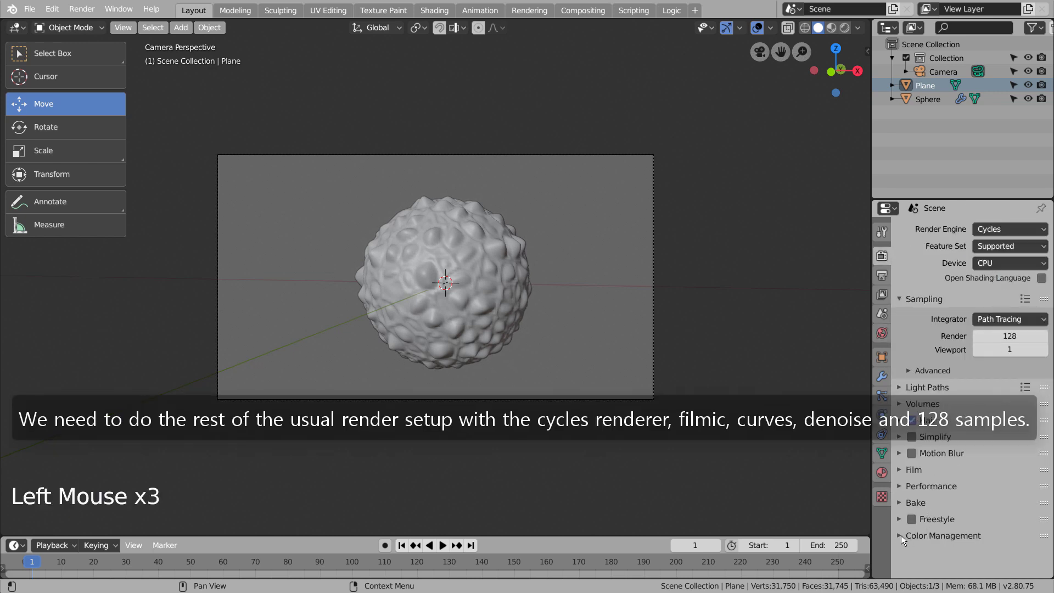
# Set color management to Filmic, Very High Contrast, with Use Curves and a bent curve
pyautogui.click(904, 534)
pyautogui.scroll(-7, 937, 527)
pyautogui.click(997, 485)
pyautogui.click(973, 516)
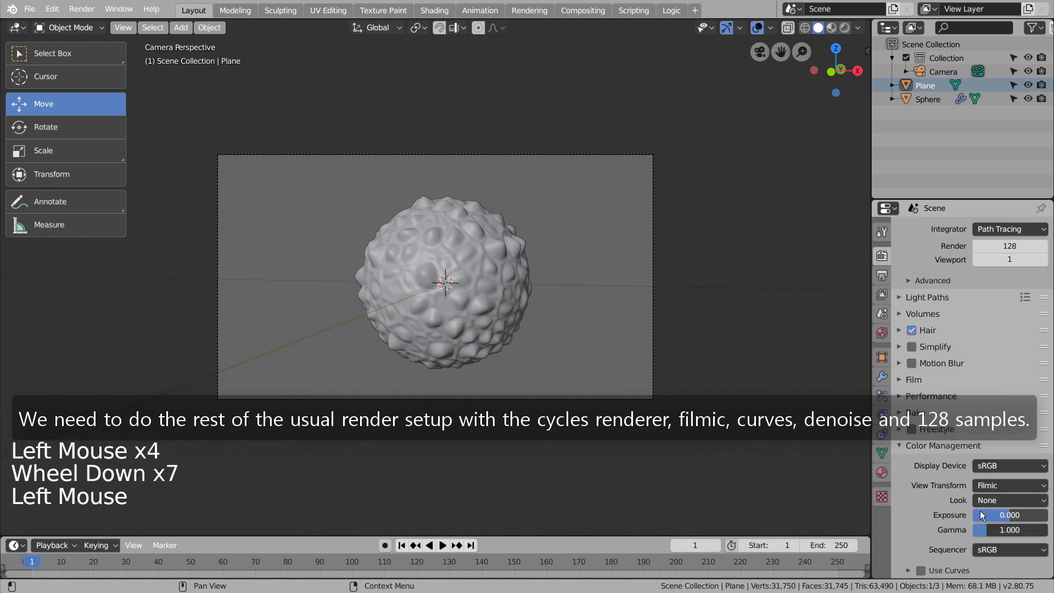
pyautogui.click(995, 500)
pyautogui.click(974, 470)
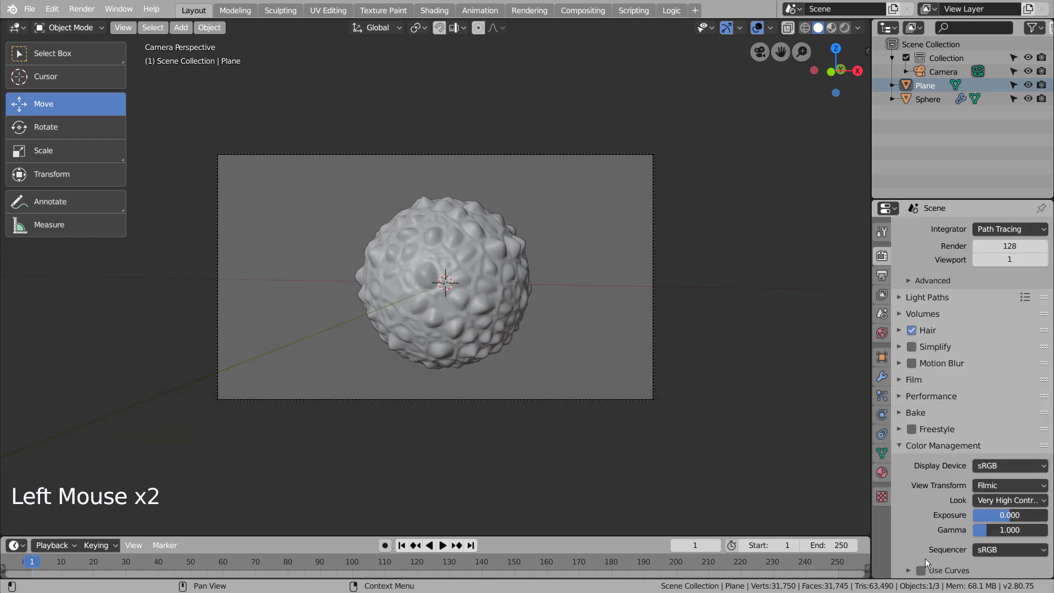
pyautogui.scroll(-7, 906, 571)
pyautogui.click(990, 489)
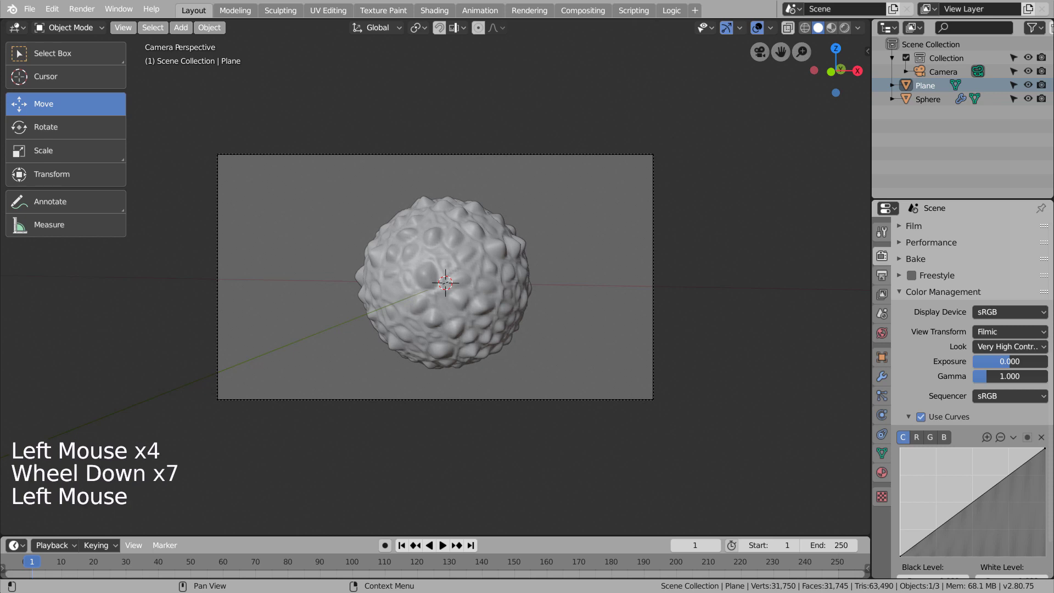
pyautogui.click(990, 489)
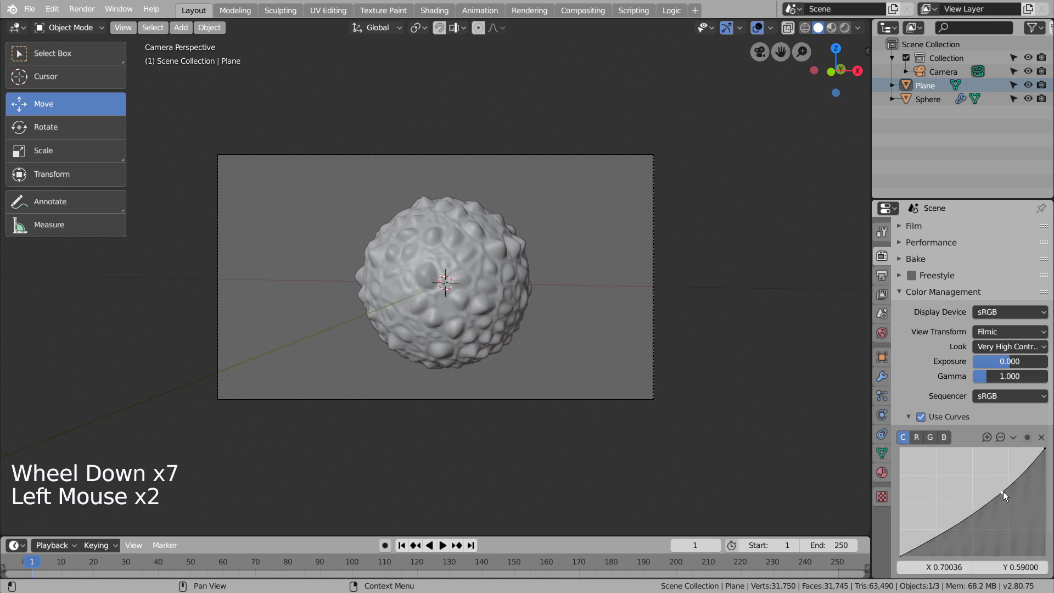
# Enable denoising in the view layer settings, keeping Cycles as the engine
pyautogui.click(881, 332)
pyautogui.click(882, 294)
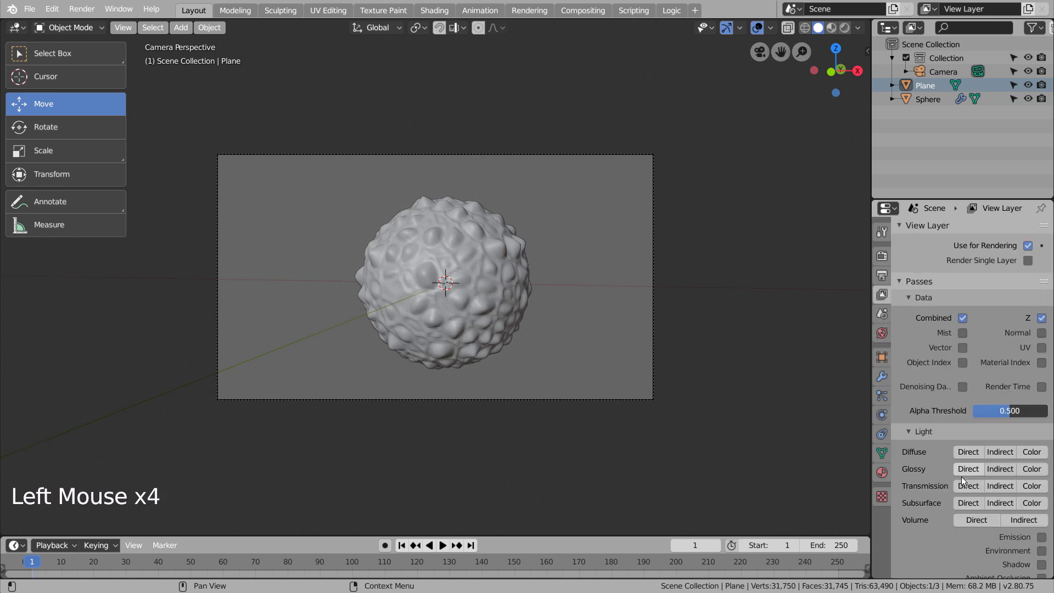
pyautogui.scroll(-8, 915, 571)
pyautogui.click(916, 573)
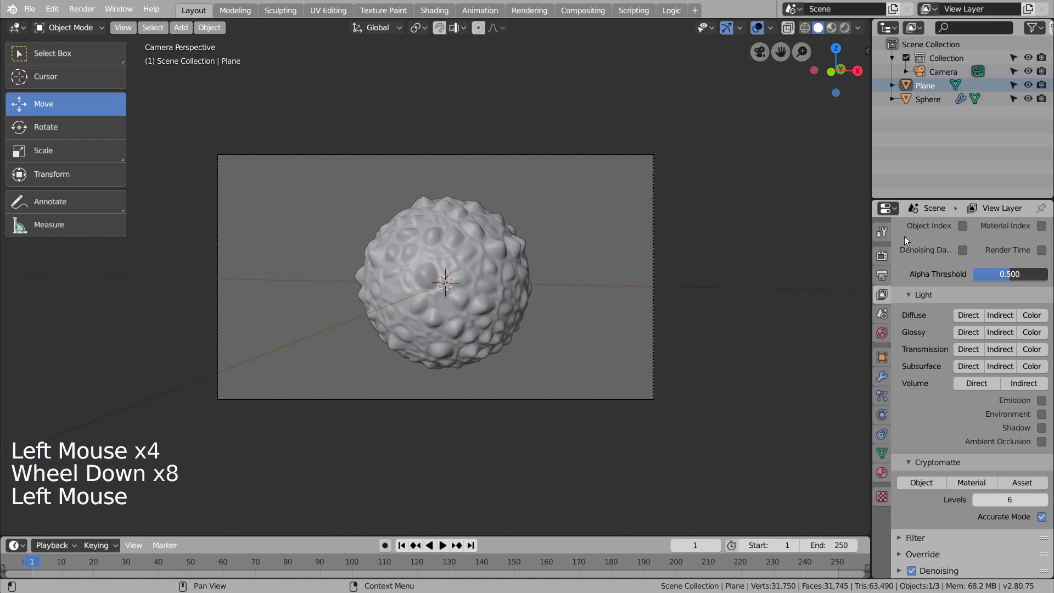
pyautogui.click(882, 256)
pyautogui.scroll(2, 988, 280)
pyautogui.scroll(11, 999, 293)
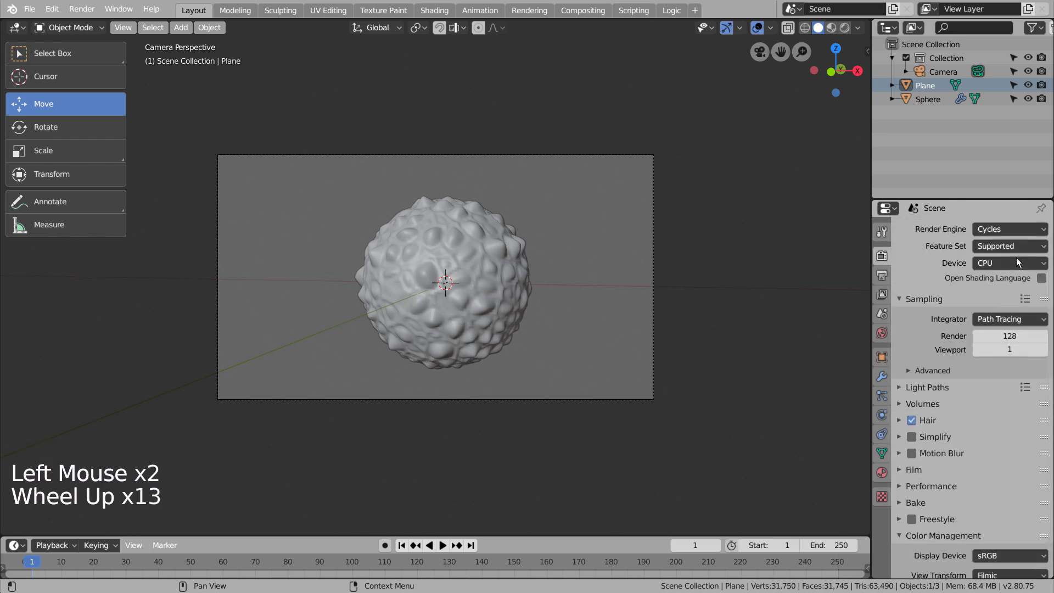
pyautogui.click(1017, 230)
pyautogui.click(983, 234)
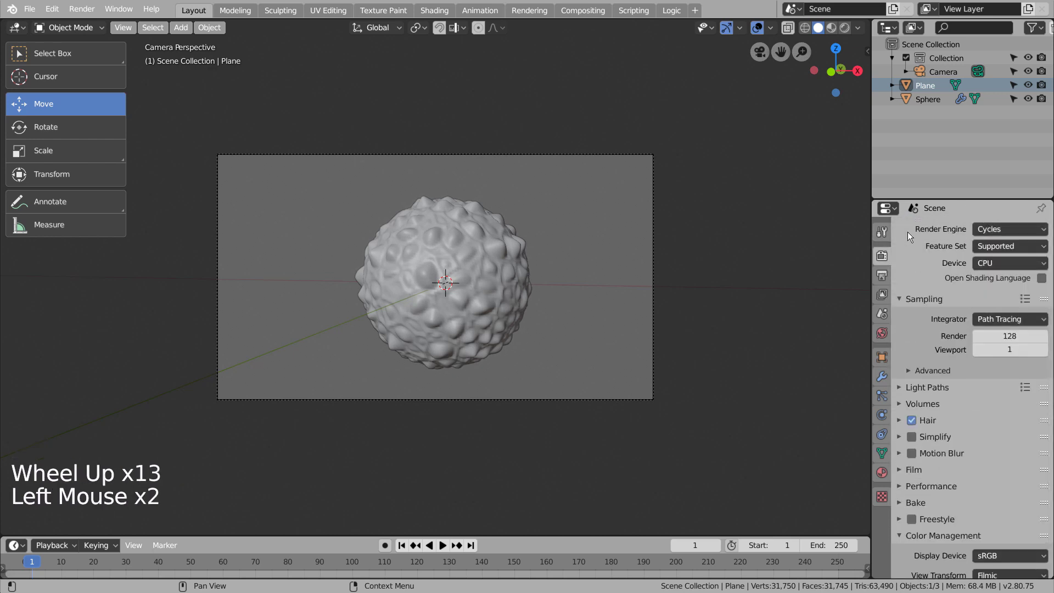
# Preview the scene in Rendered shading, zoom to inspect it, then return to Solid
pyautogui.click(843, 28)
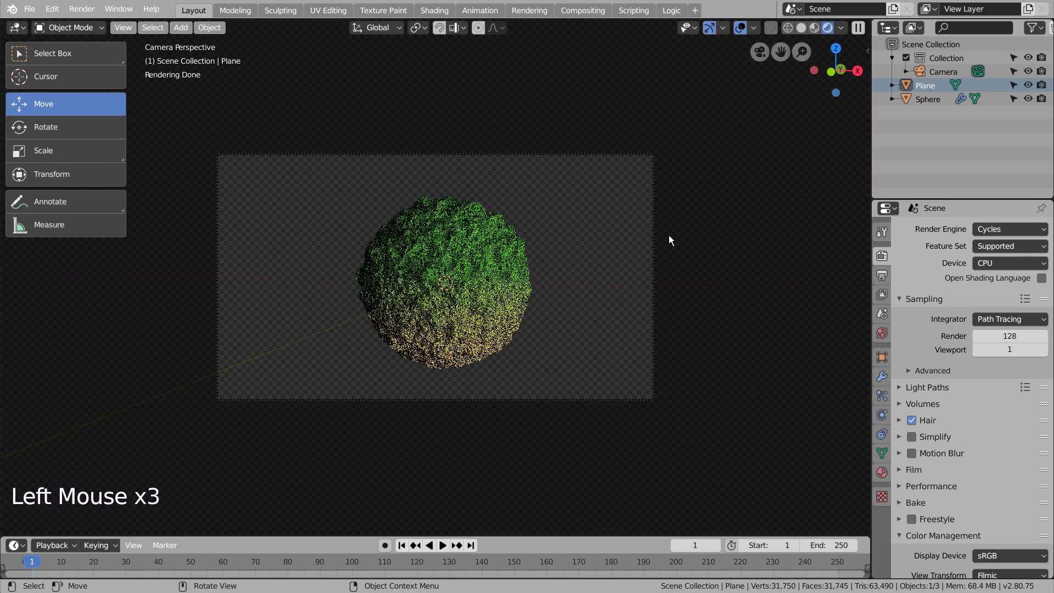
pyautogui.scroll(3, 522, 317)
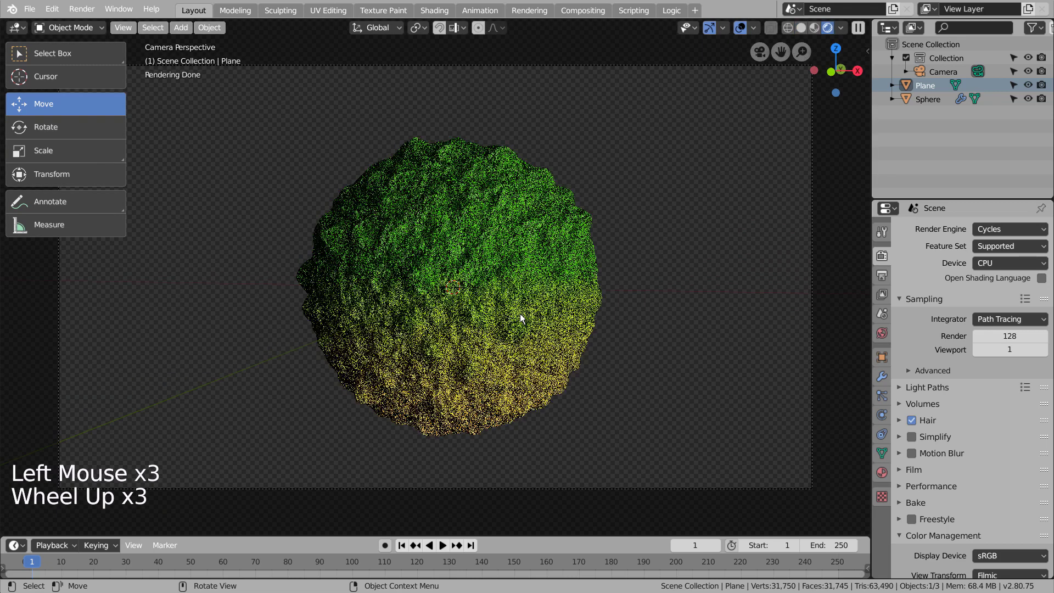
pyautogui.scroll(1, 523, 318)
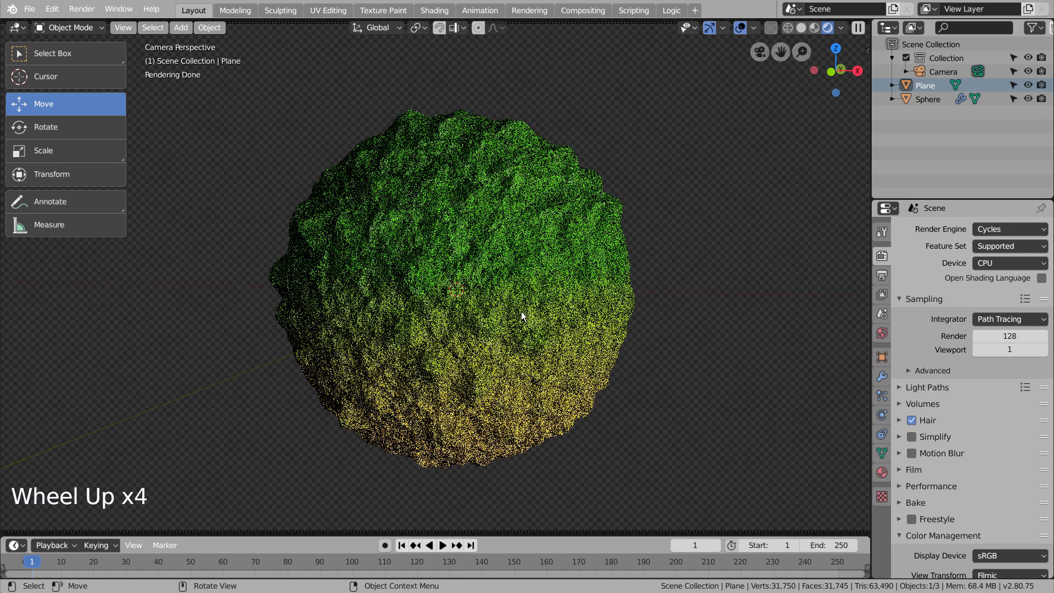
pyautogui.scroll(-3, 532, 310)
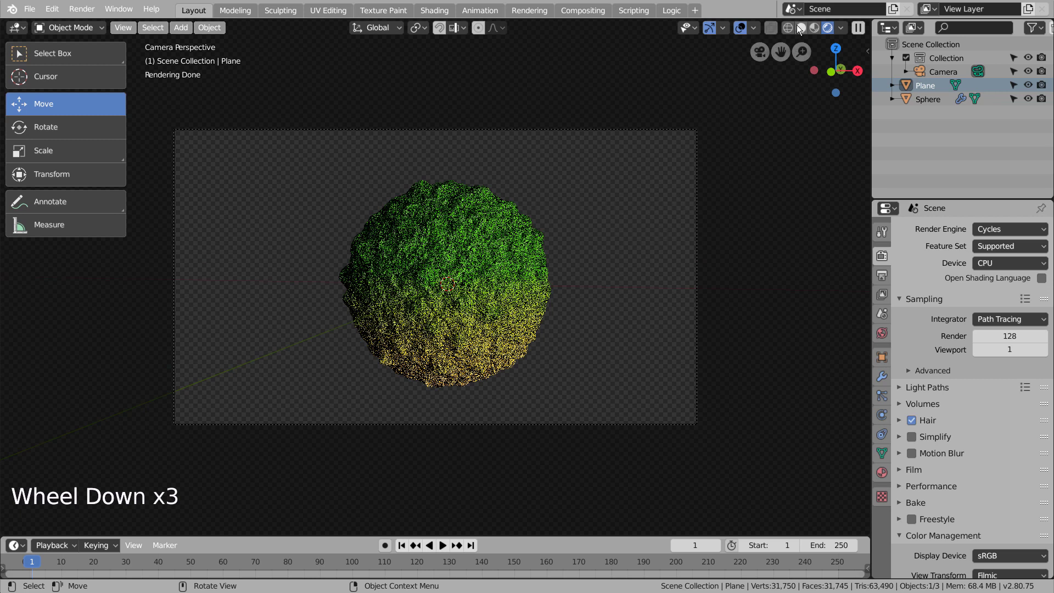
pyautogui.click(799, 26)
# Start an F12 test render, stop it partway, and close the render window
pyautogui.press('F12')
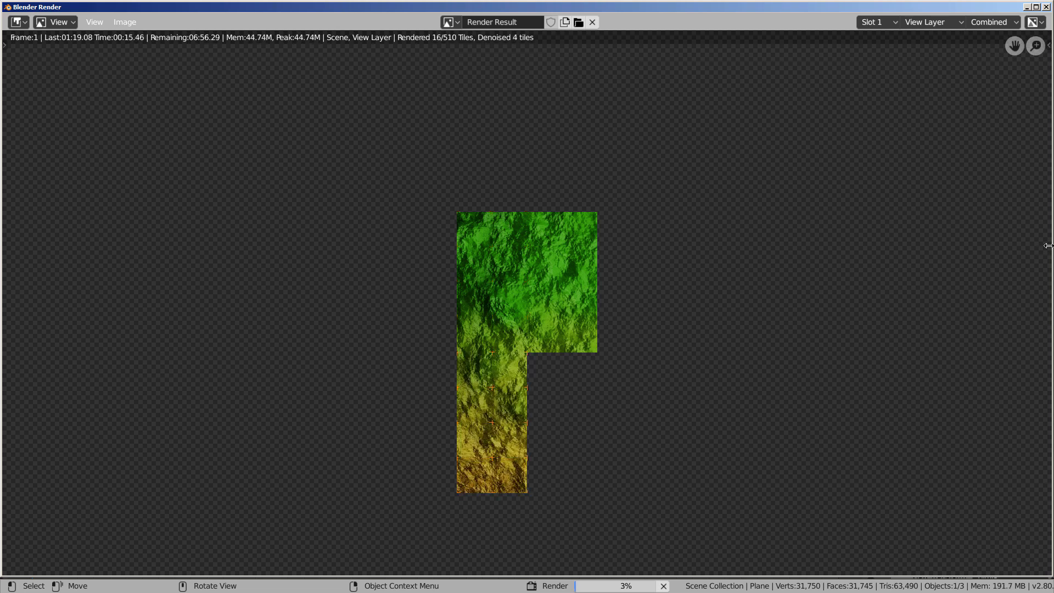
pyautogui.press('Escape')
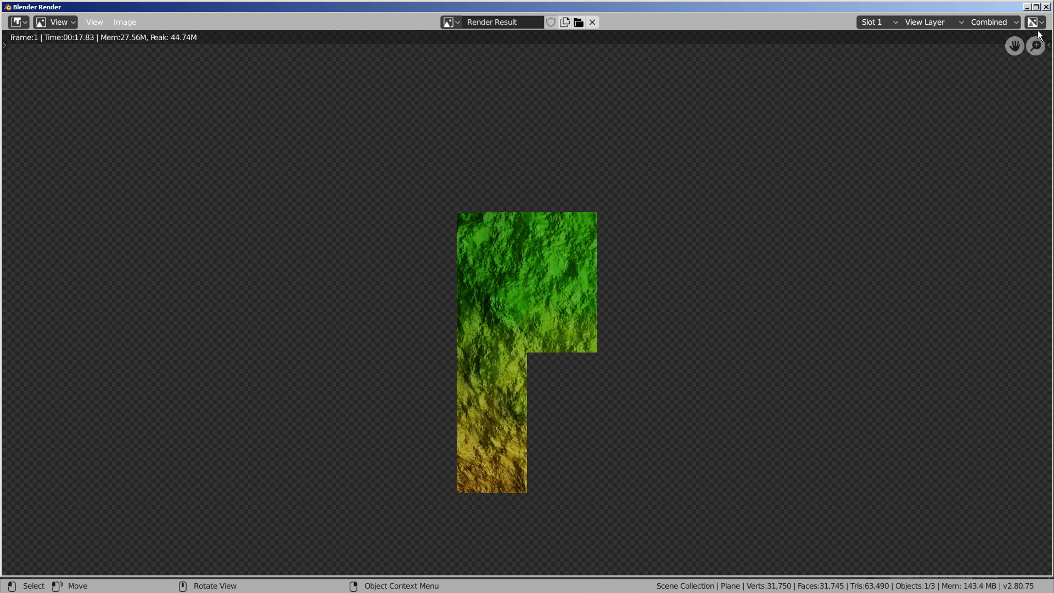
pyautogui.press('Escape')
# Move the sphere right along X and place a duplicate to its left
pyautogui.click(497, 272)
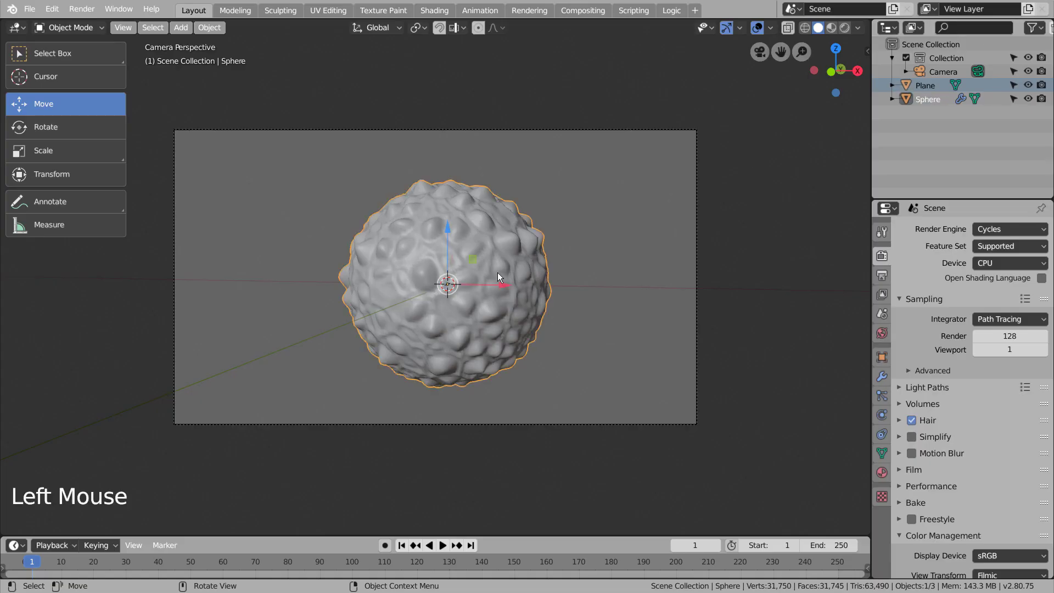
pyautogui.moveTo(495, 279); pyautogui.dragTo(632, 286)
pyautogui.hotkey('shift', 'd')
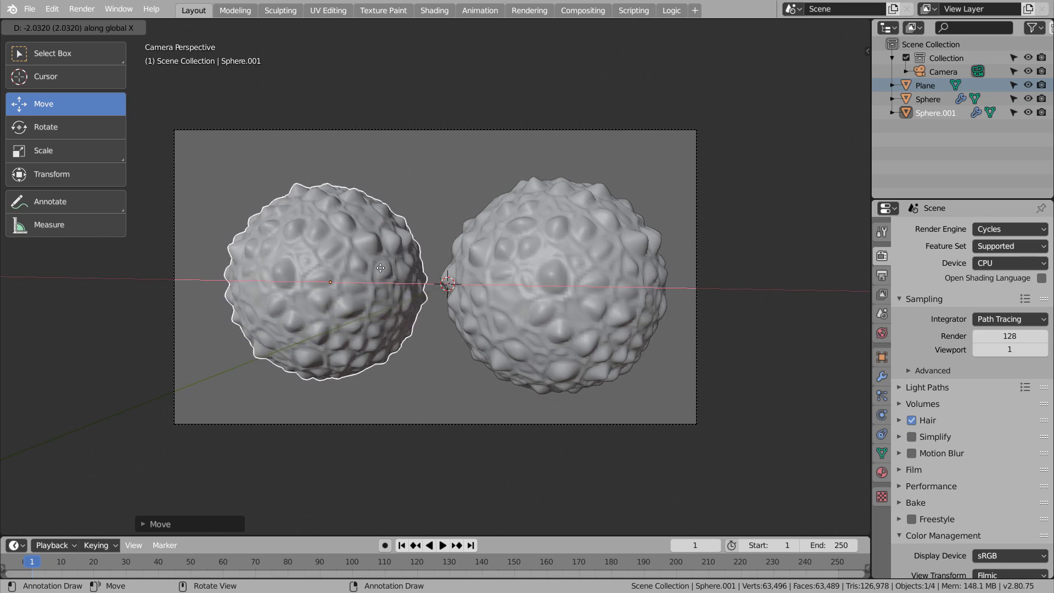
pyautogui.click(383, 268)
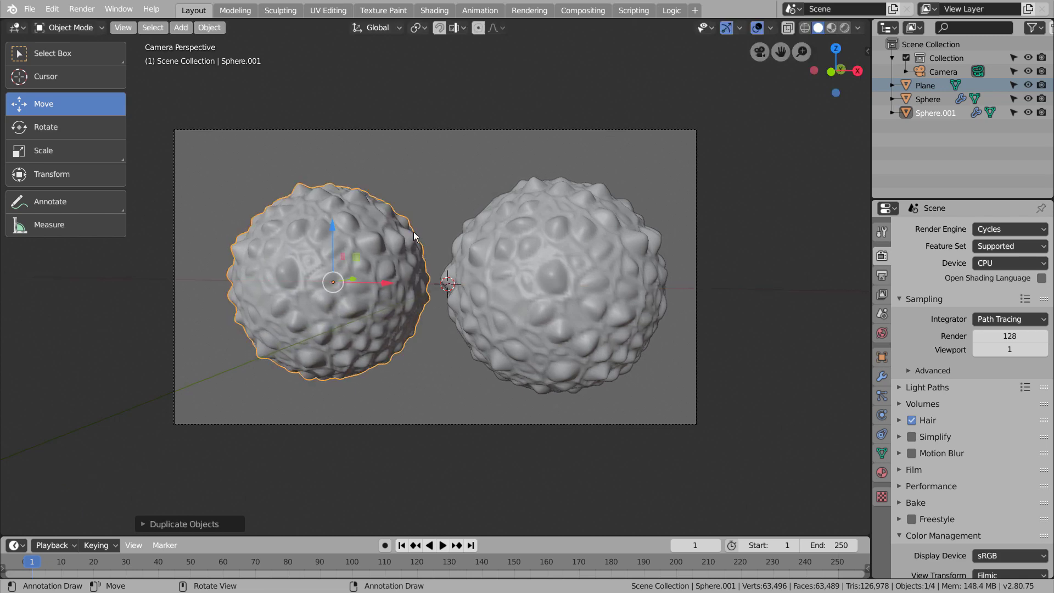
# Make the duplicate's material single-user and delete its Noise Texture node
pyautogui.click(435, 10)
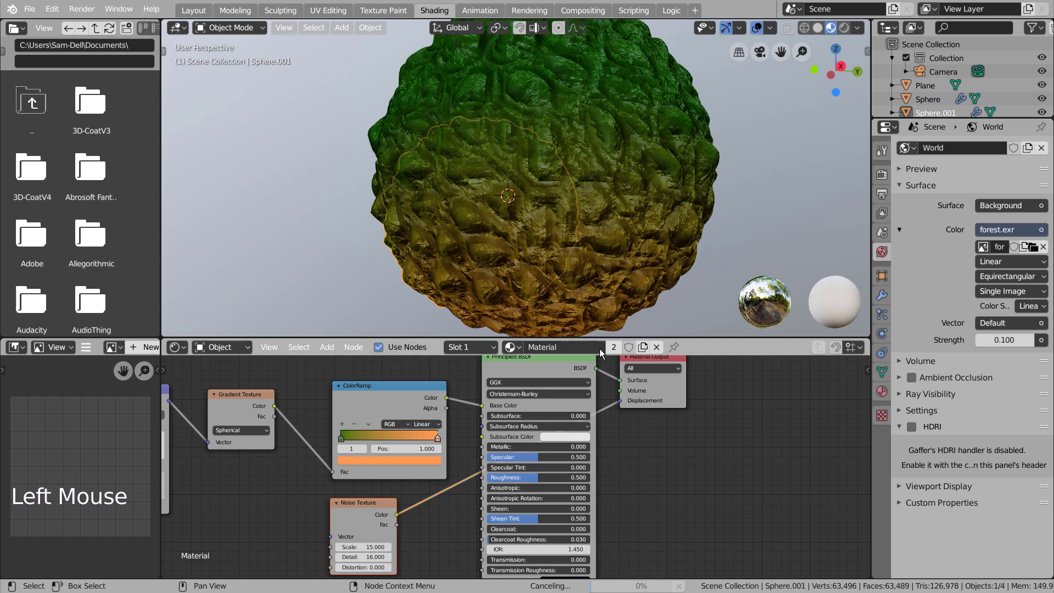
pyautogui.click(601, 352)
pyautogui.moveTo(620, 400); pyautogui.dragTo(387, 486)
pyautogui.click(357, 510)
pyautogui.press('x')
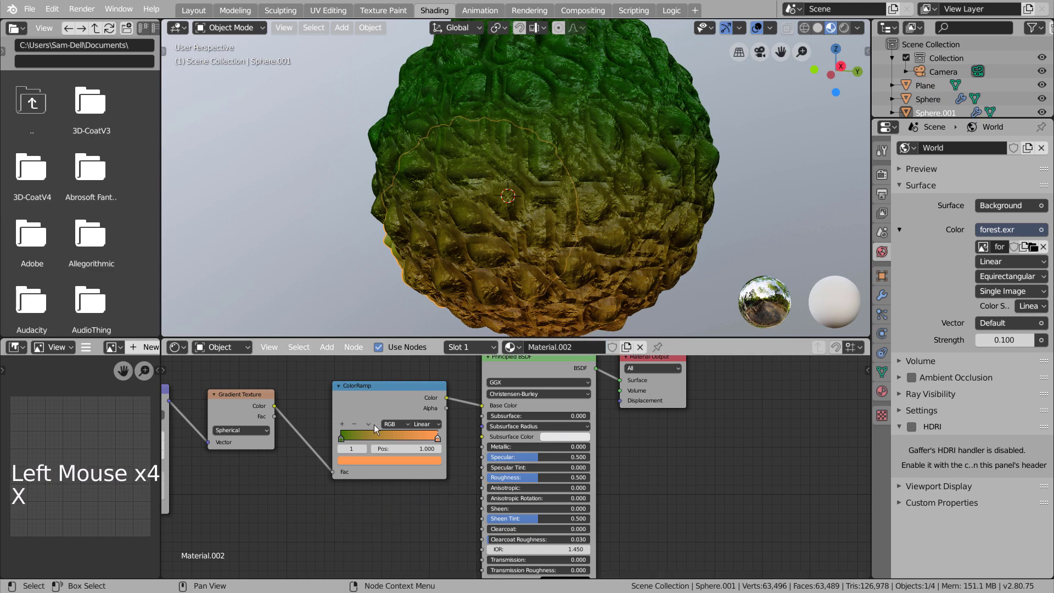
pyautogui.moveTo(379, 329); pyautogui.dragTo(437, 275, button='middle')
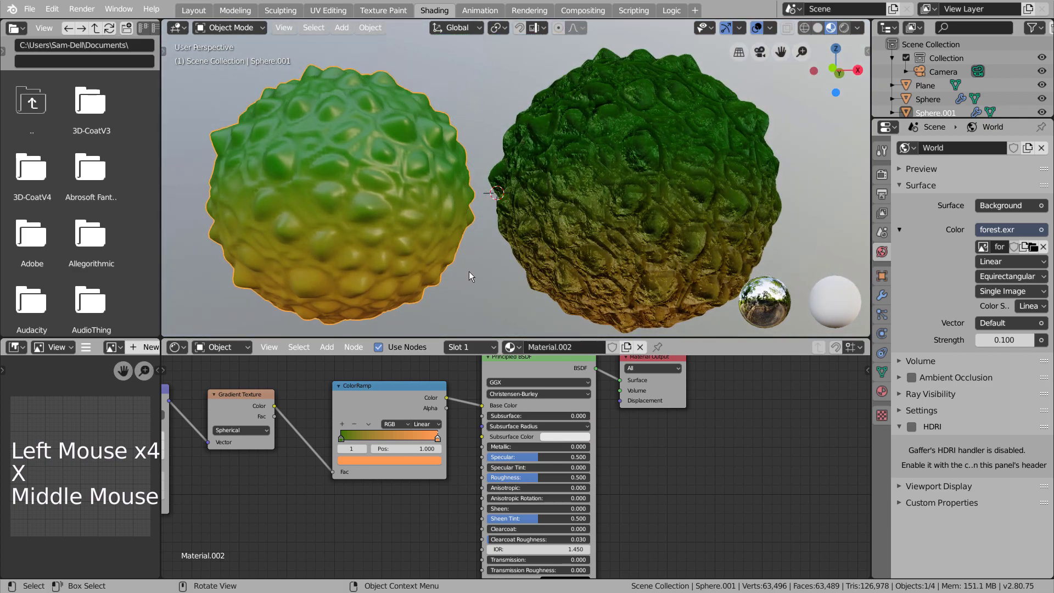
pyautogui.press('KP_0')
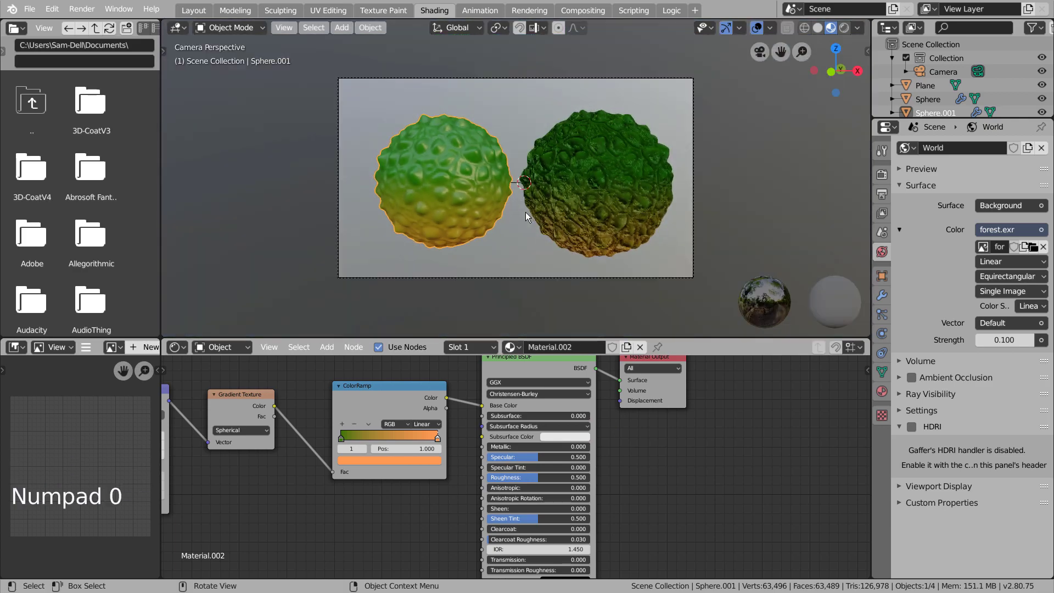
# Switch the viewport to wireframe and cancel a quick test render
pyautogui.click(805, 28)
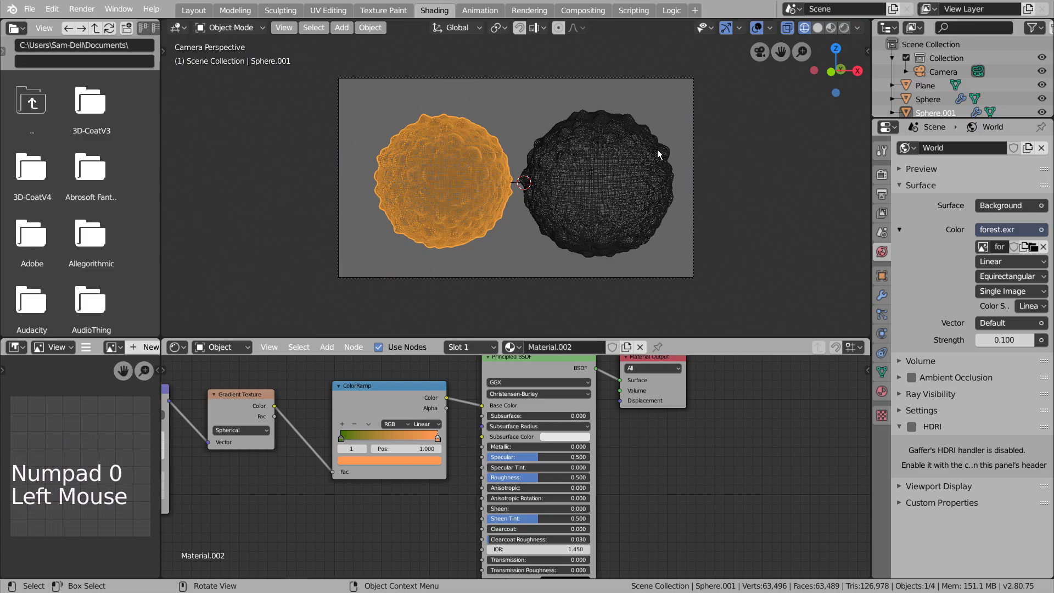
pyautogui.press('F12')
pyautogui.press('Escape')
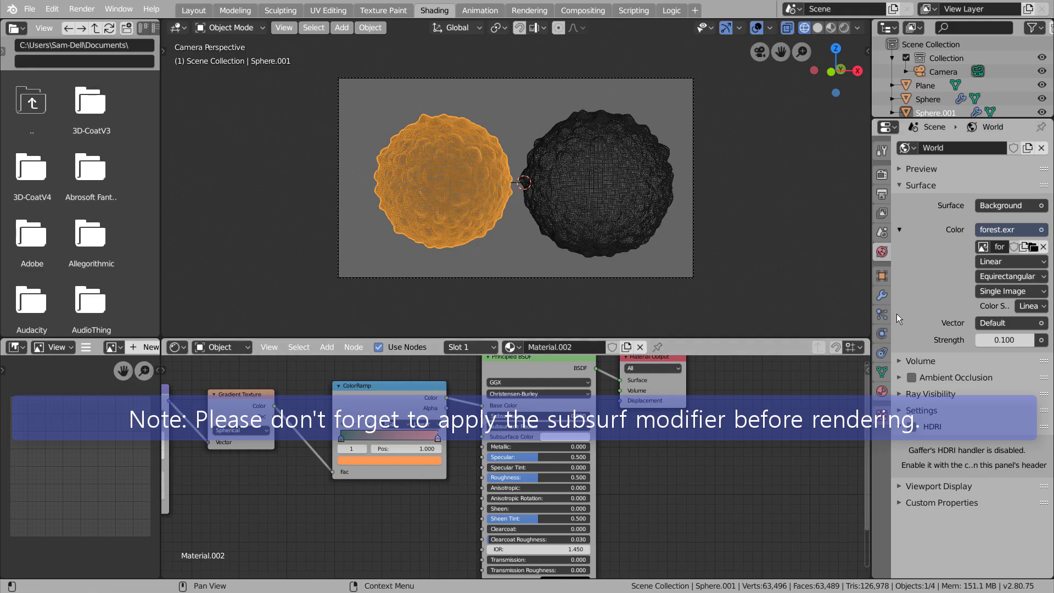
# Set Sphere.001's Subdivision render level to 3 and apply the modifier
pyautogui.click(881, 296)
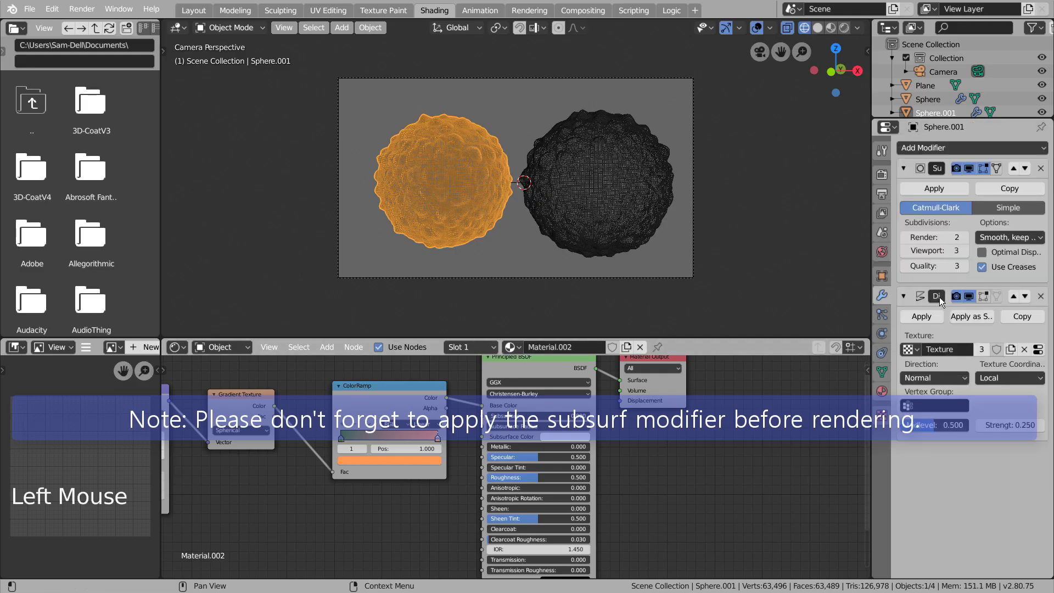
pyautogui.click(965, 238)
pyautogui.click(948, 249)
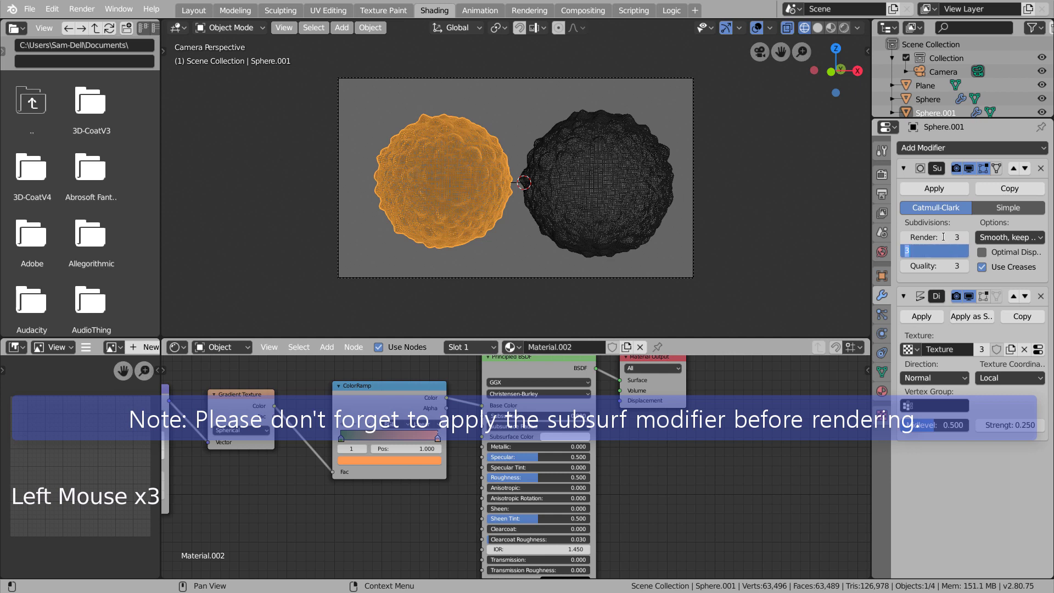
pyautogui.click(934, 189)
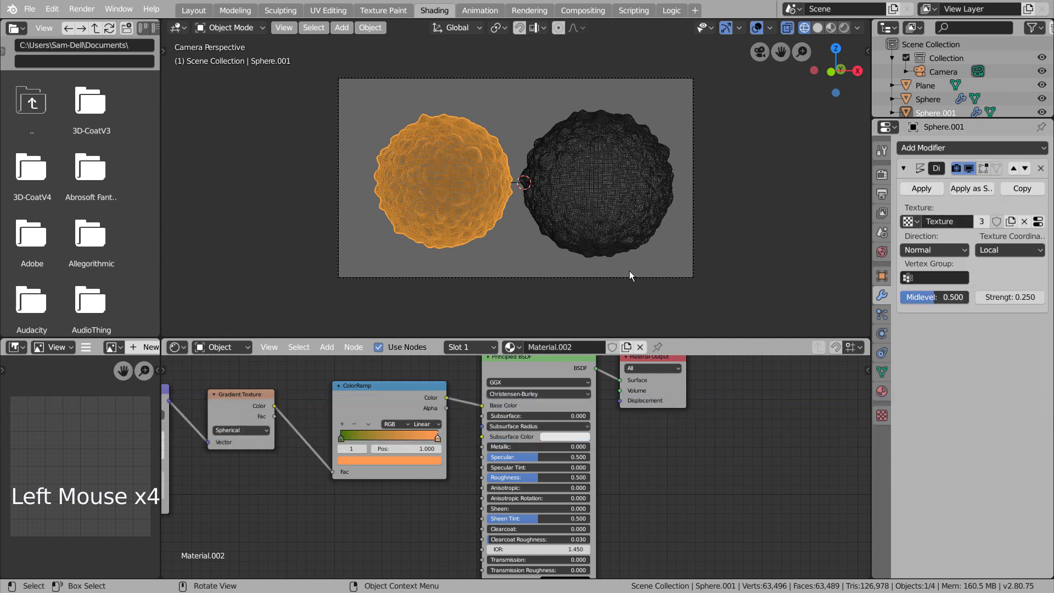
# Render the frame with both spheres in Cycles using F12
pyautogui.press('F12')
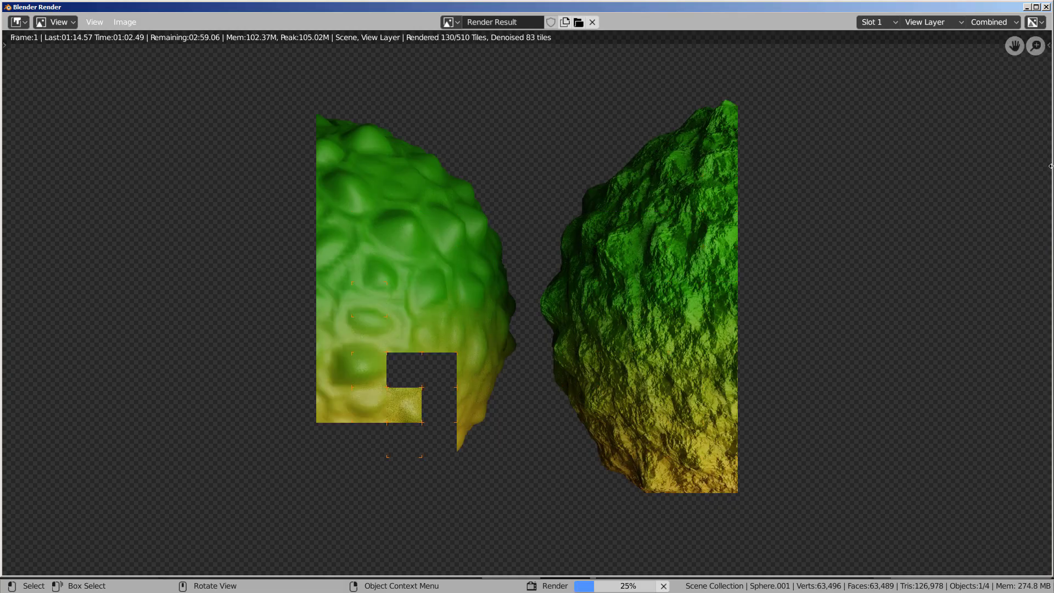